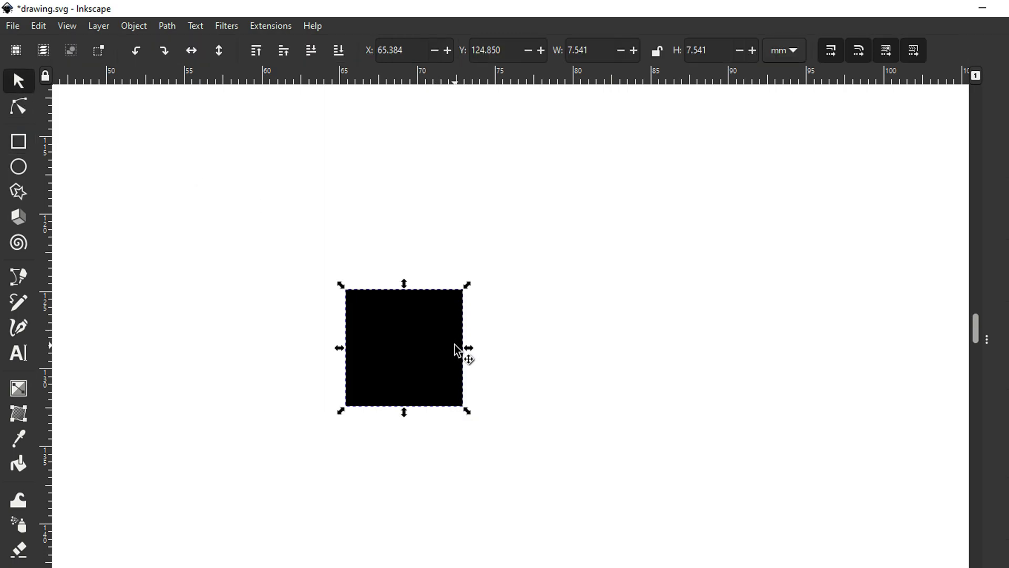
- Set the black square's stroke paint to none in its Fill and Stroke settings and close them
{"action": "left_click", "coordinate": [142, 27]}
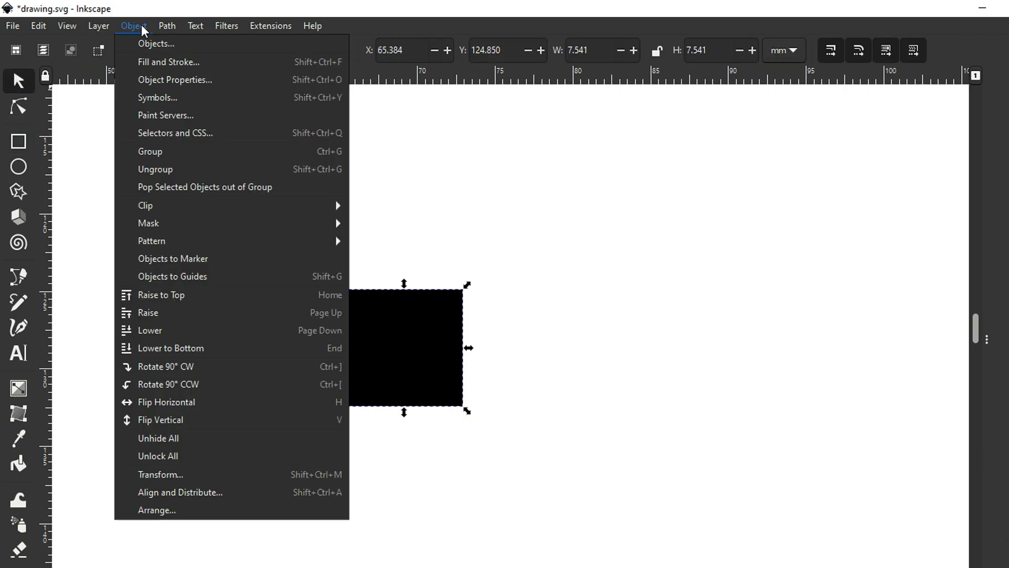
{"action": "left_click", "coordinate": [150, 63]}
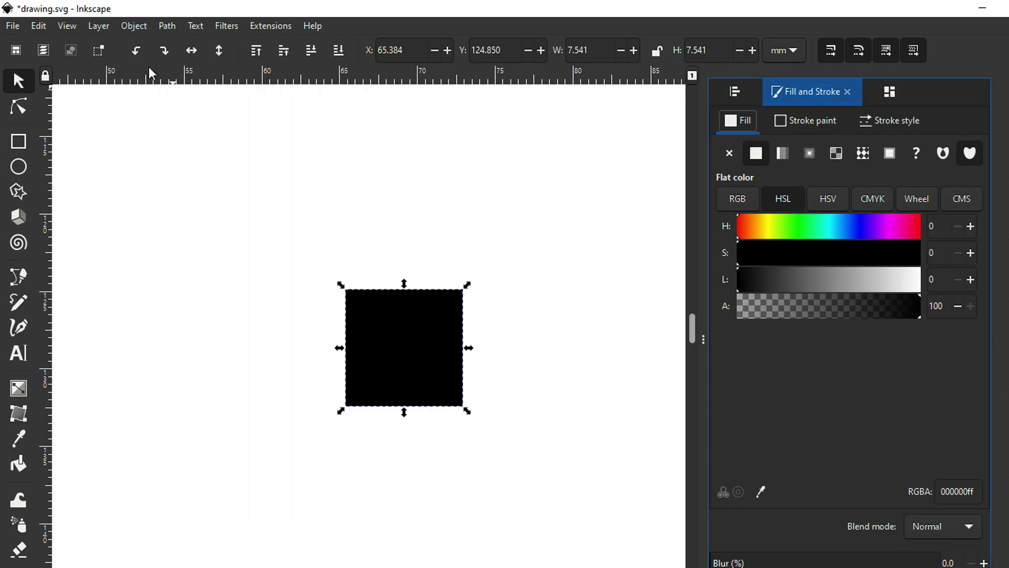
{"action": "left_click", "coordinate": [809, 126]}
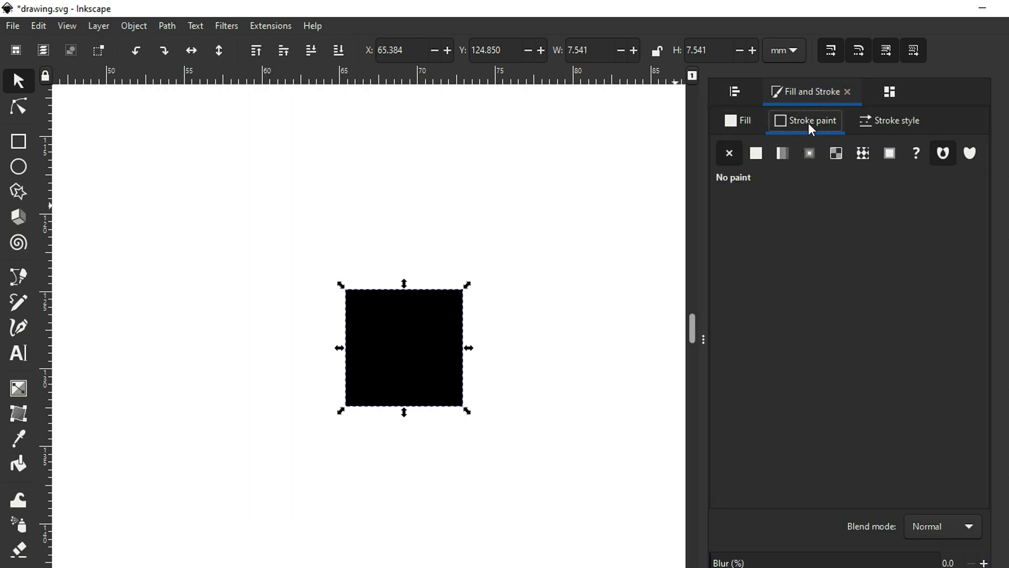
{"action": "left_click", "coordinate": [731, 156]}
{"action": "left_click_drag", "start_coordinate": [705, 337], "coordinate": [917, 338]}
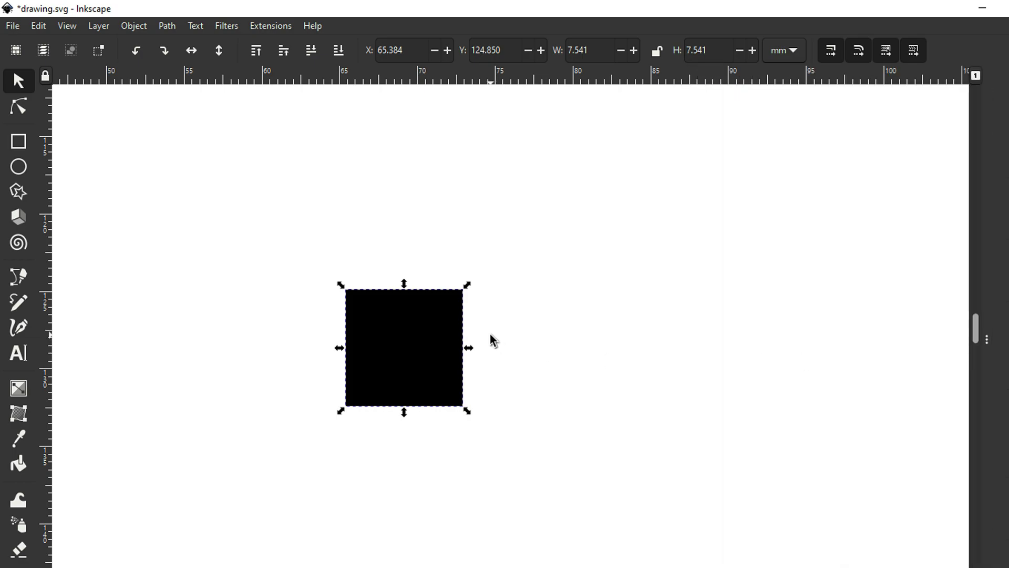
- Round the black square's corners with the node tool and convert the shape to a path
{"action": "left_click", "coordinate": [21, 108]}
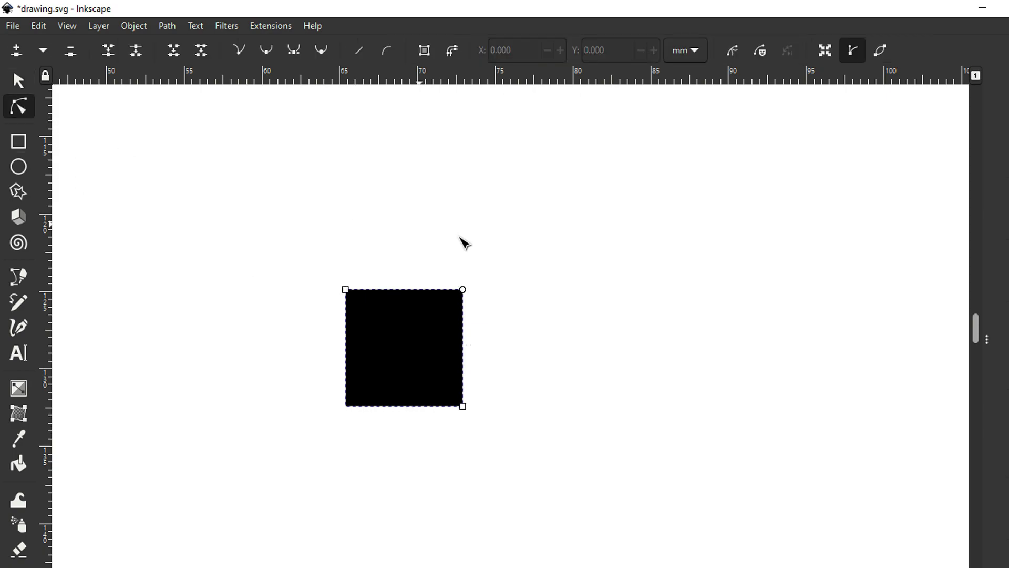
{"action": "left_click_drag", "start_coordinate": [463, 289], "coordinate": [472, 307]}
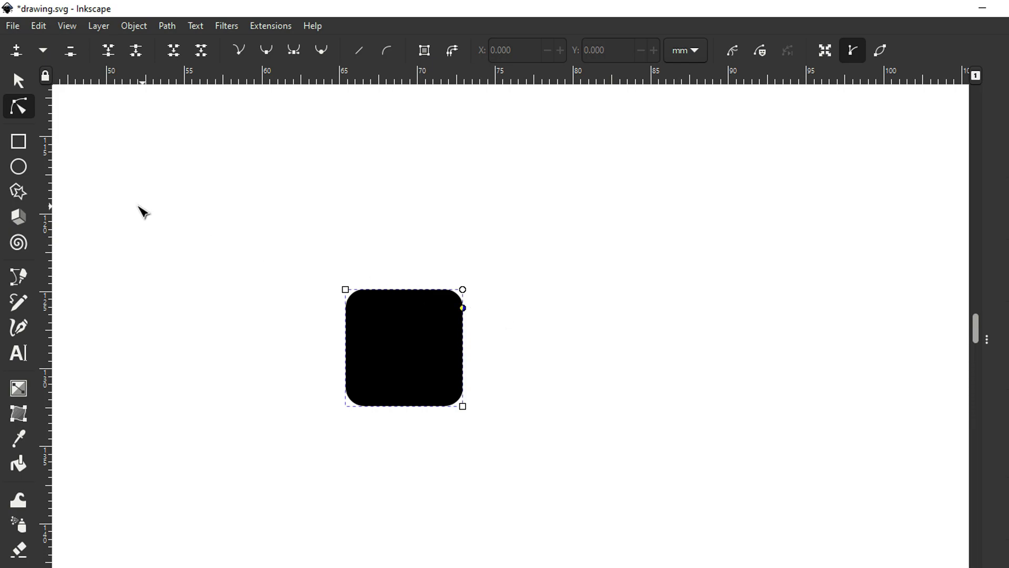
{"action": "left_click", "coordinate": [18, 81]}
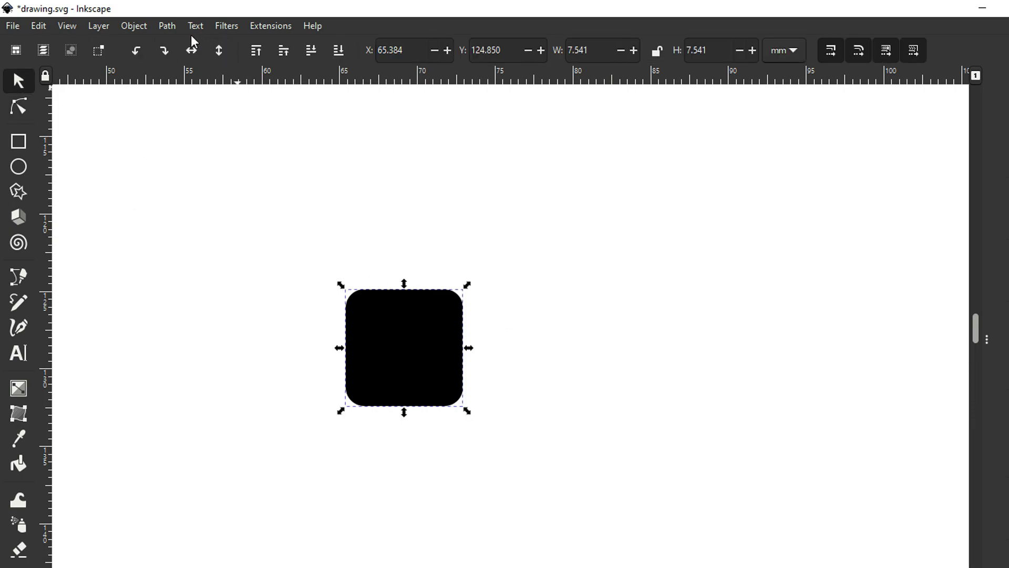
{"action": "left_click", "coordinate": [164, 27]}
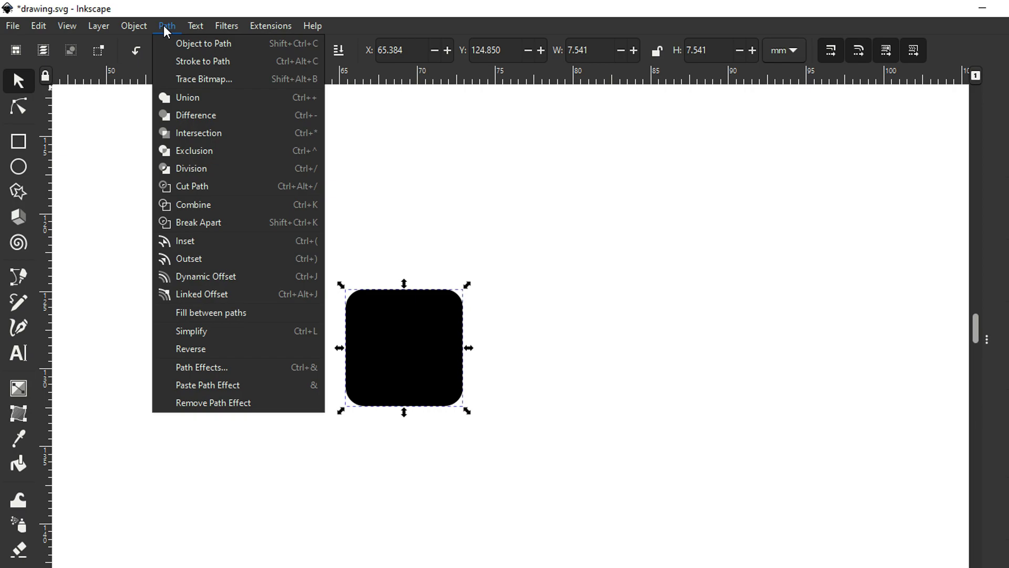
{"action": "left_click", "coordinate": [219, 48]}
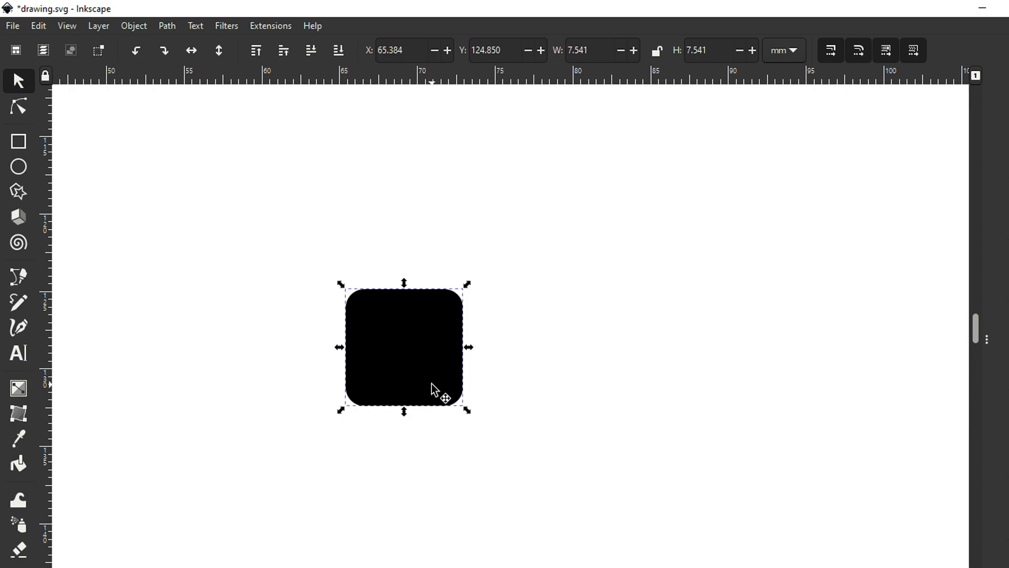
- Duplicate the rounded square and move the copy straight up to about Y 52.2 mm
{"action": "key", "text": "minus"}
{"action": "key", "text": "minus"}
{"action": "key", "text": "minus"}
{"action": "key", "text": "minus"}
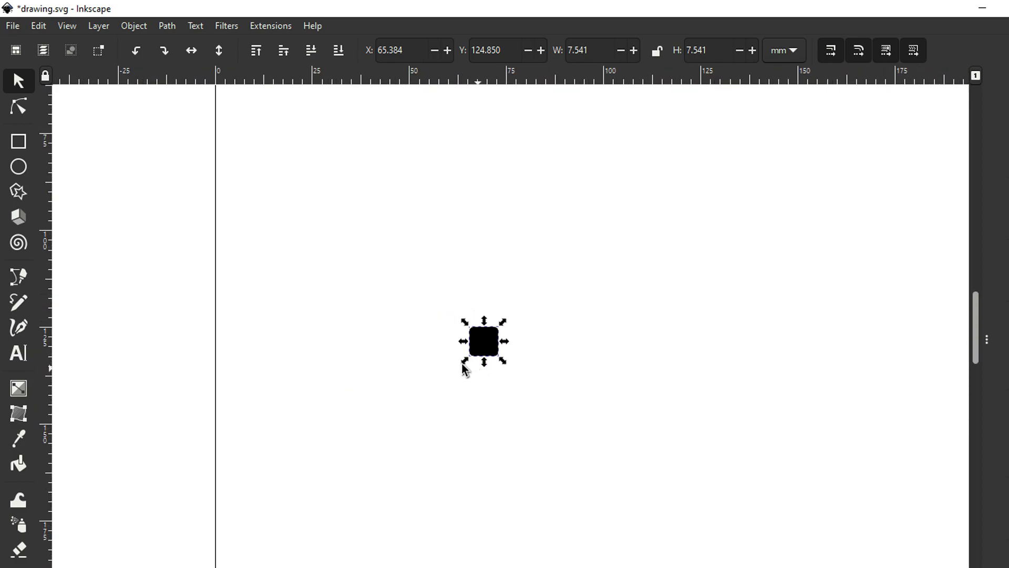
{"action": "key", "text": "minus"}
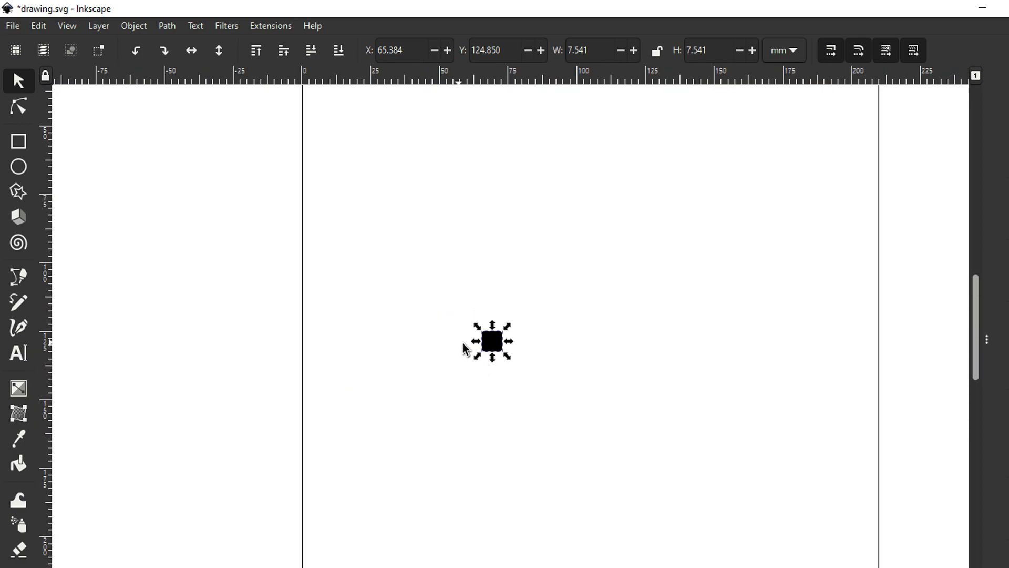
{"action": "right_click", "coordinate": [493, 342]}
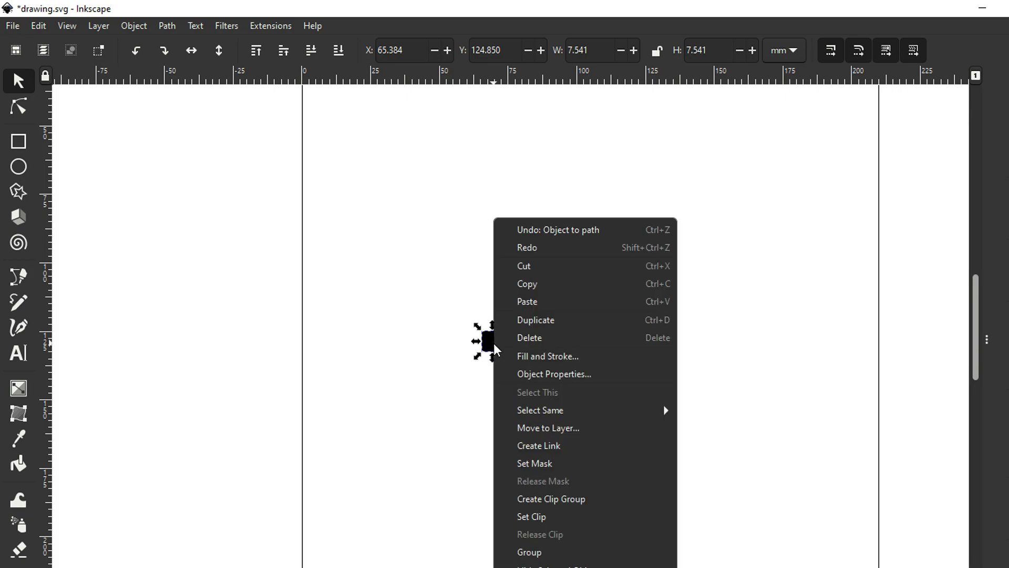
{"action": "left_click", "coordinate": [541, 319]}
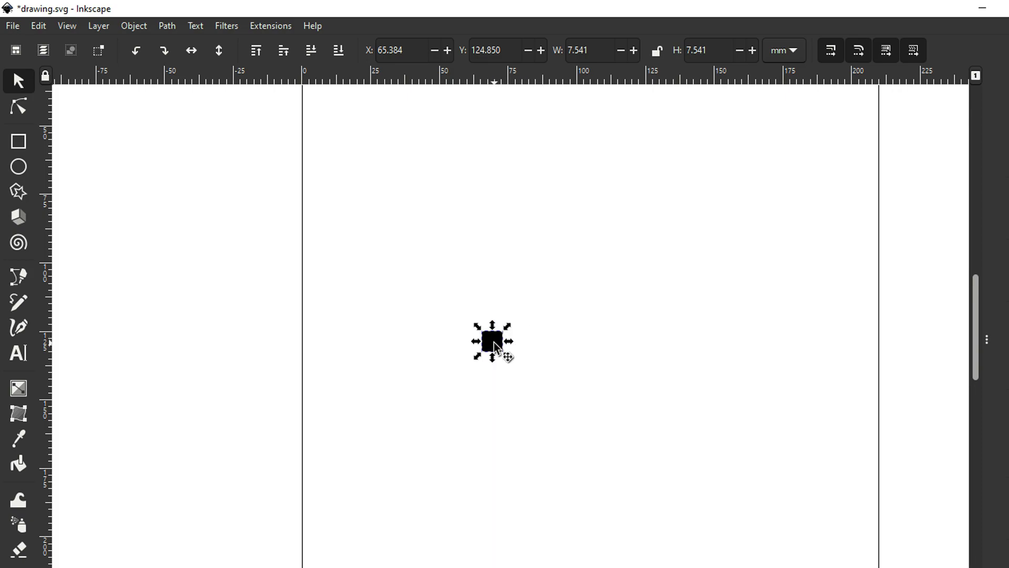
{"action": "left_click_drag", "start_coordinate": [498, 338], "coordinate": [538, 182]}
- Scale the upper copy down proportionally around its centre to about 1.93 mm wide and high
{"action": "key", "text": "z"}
{"action": "left_click", "coordinate": [17, 82]}
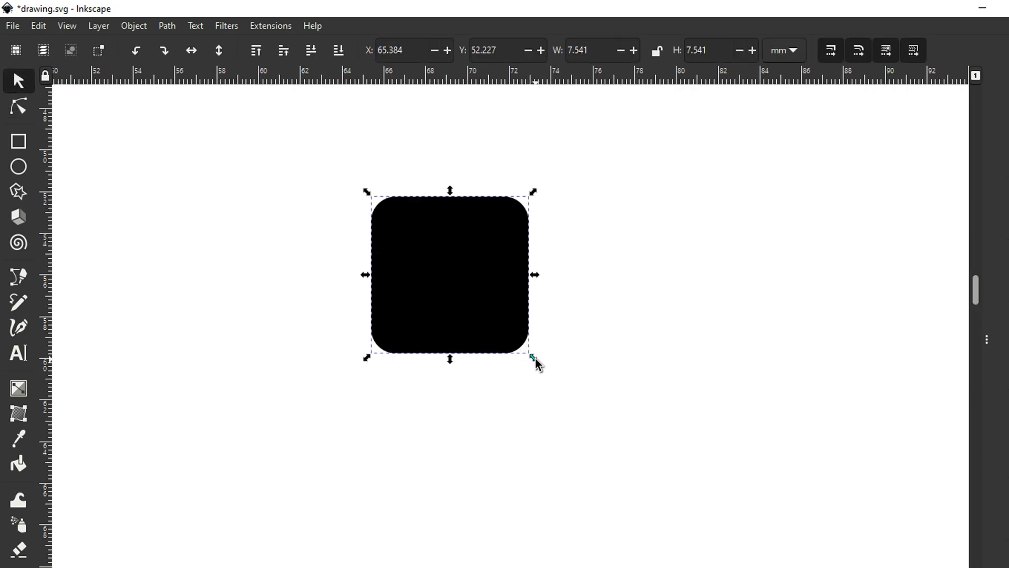
{"action": "left_click_drag", "start_coordinate": [535, 358], "coordinate": [477, 297]}
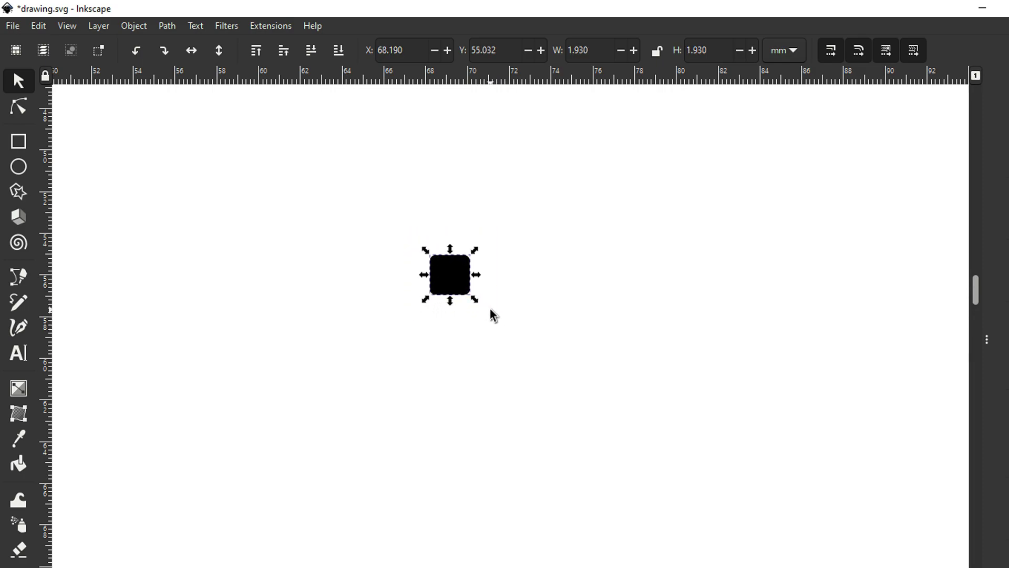
- Select the large lower square together with the small upper one and open the Interpolate extension for them
{"action": "key", "text": "minus"}
{"action": "key", "text": "minus"}
{"action": "key", "text": "minus"}
{"action": "key", "text": "minus"}
{"action": "key", "text": "minus"}
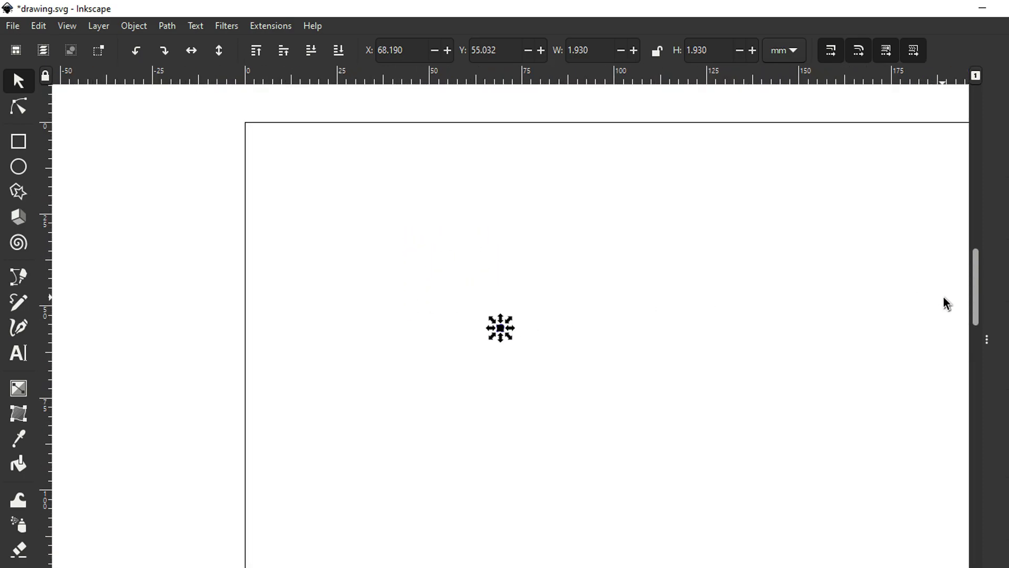
{"action": "left_click_drag", "start_coordinate": [975, 296], "coordinate": [974, 318]}
{"action": "left_click", "coordinate": [541, 241]}
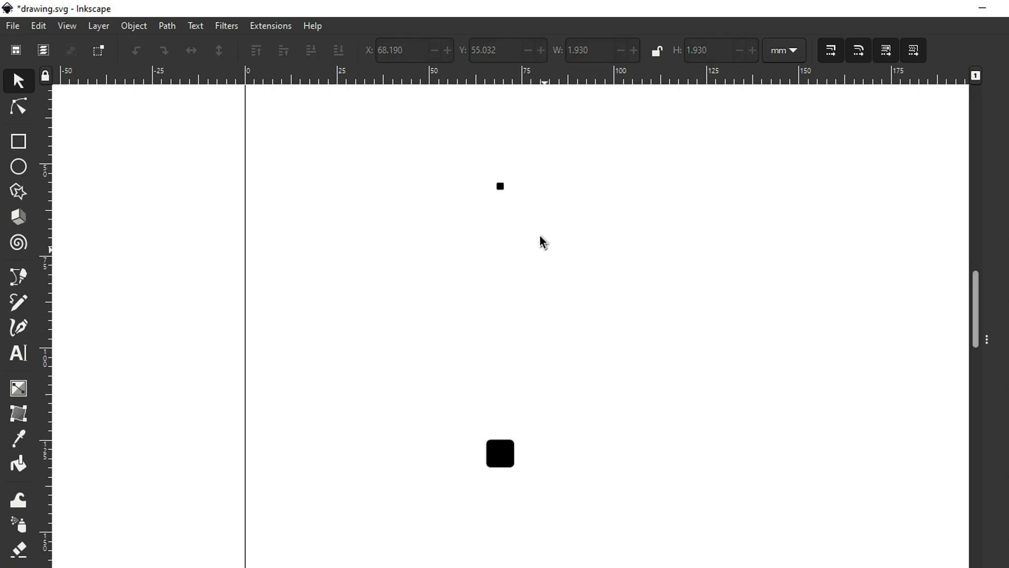
{"action": "left_click", "coordinate": [498, 460]}
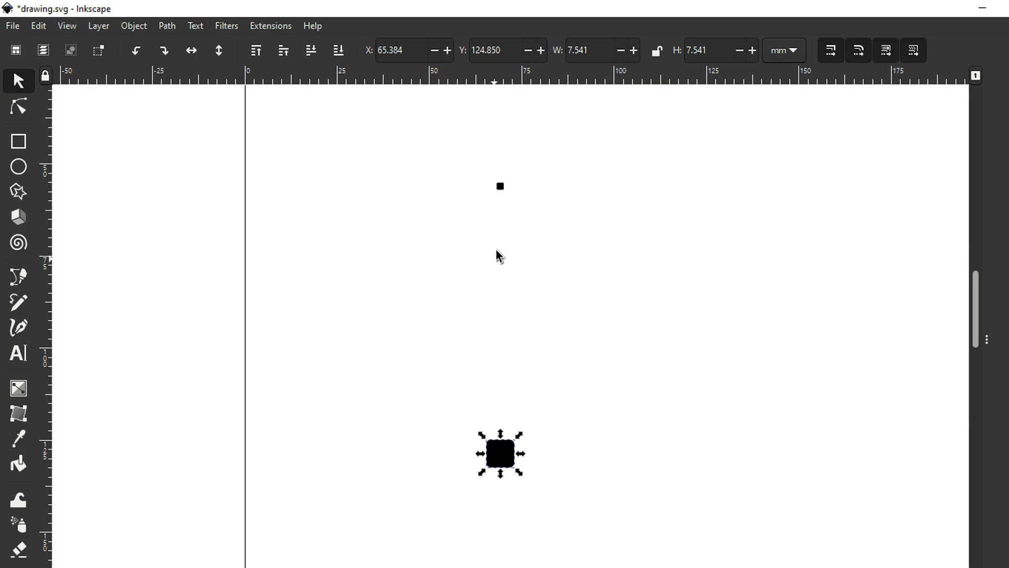
{"action": "left_click", "coordinate": [500, 187], "text": "shift"}
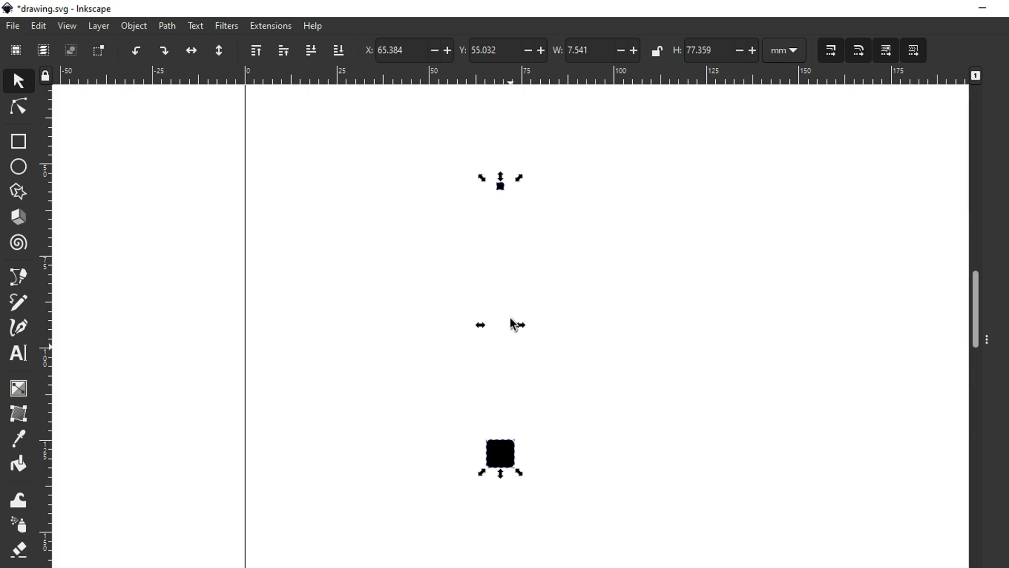
{"action": "left_click", "coordinate": [270, 27]}
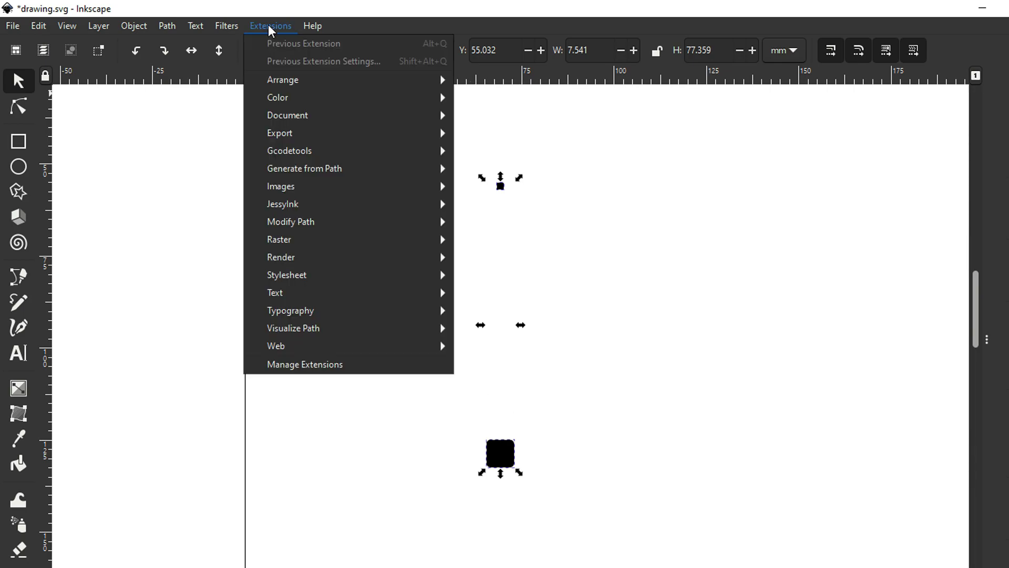
{"action": "mouse_move", "coordinate": [295, 173]}
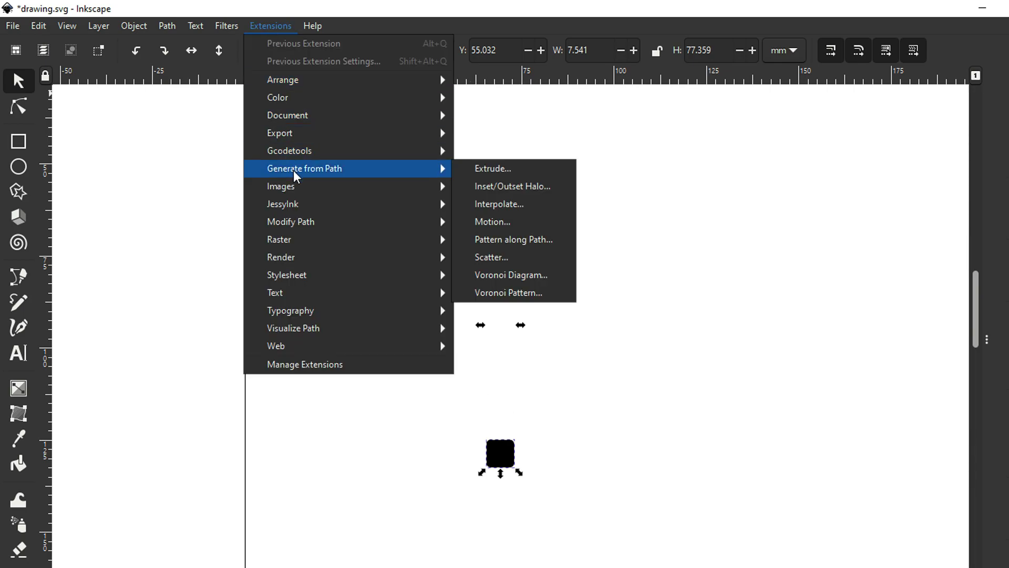
{"action": "left_click", "coordinate": [503, 205]}
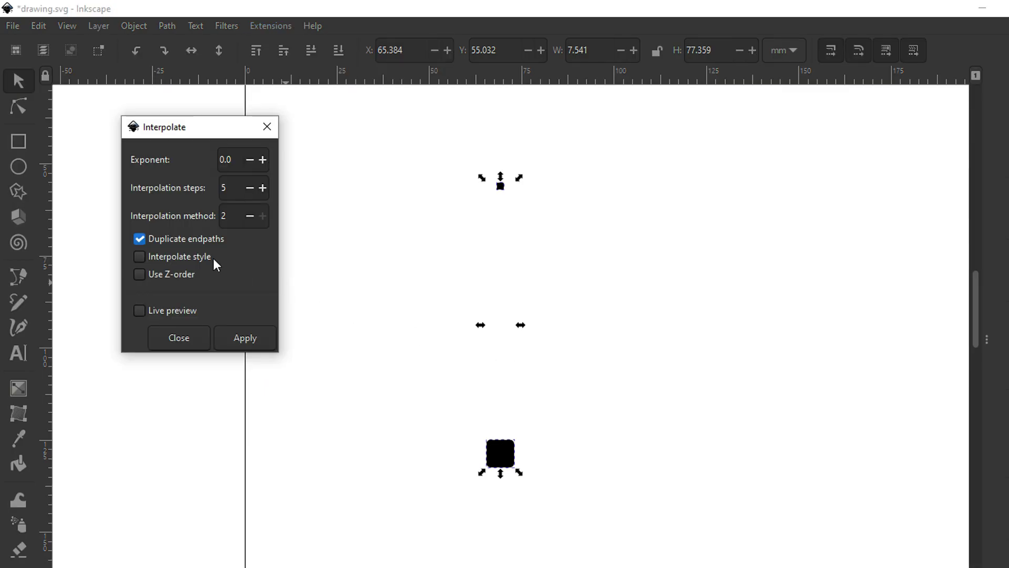
- Interpolate between the two squares with live preview on and 8 interpolation steps, and close the dialog
{"action": "left_click", "coordinate": [138, 311]}
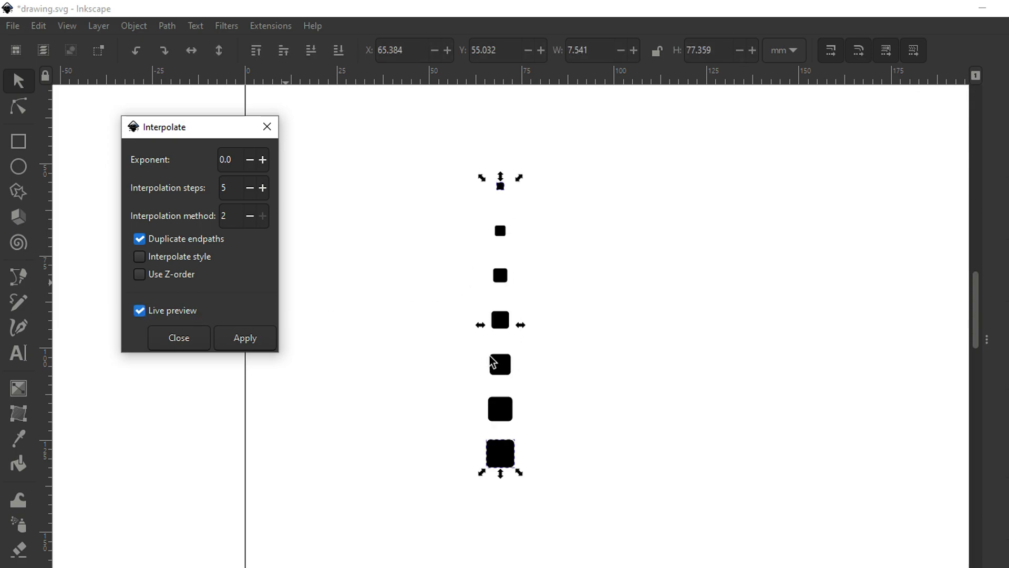
{"action": "left_click", "coordinate": [250, 191]}
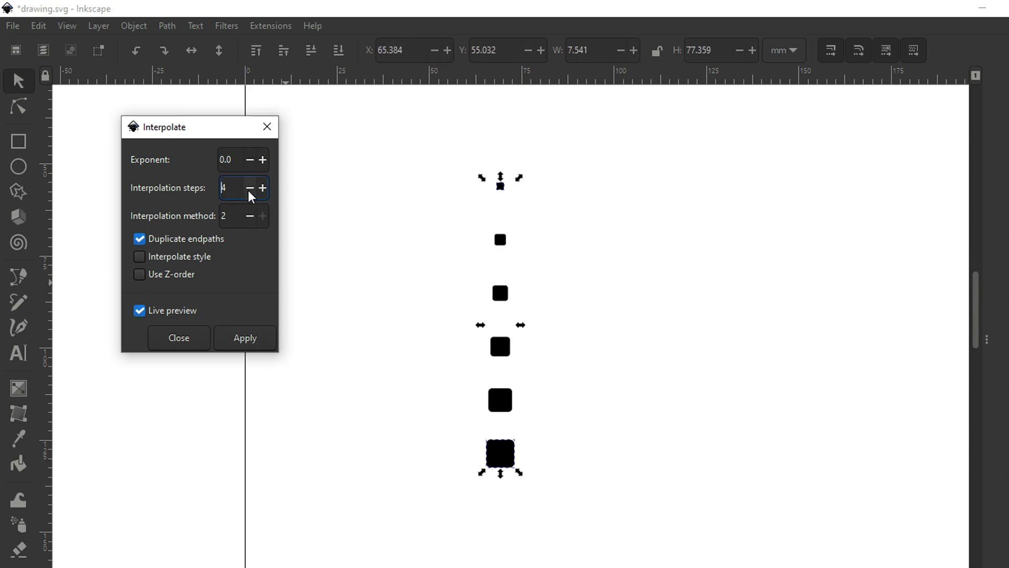
{"action": "left_click", "coordinate": [262, 188]}
{"action": "left_click", "coordinate": [263, 188]}
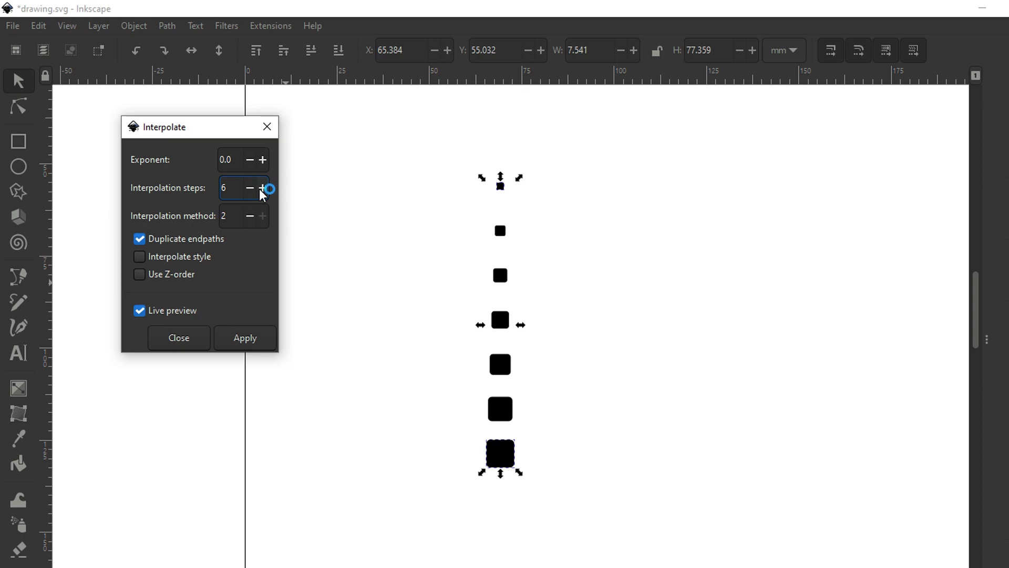
{"action": "left_click", "coordinate": [262, 189]}
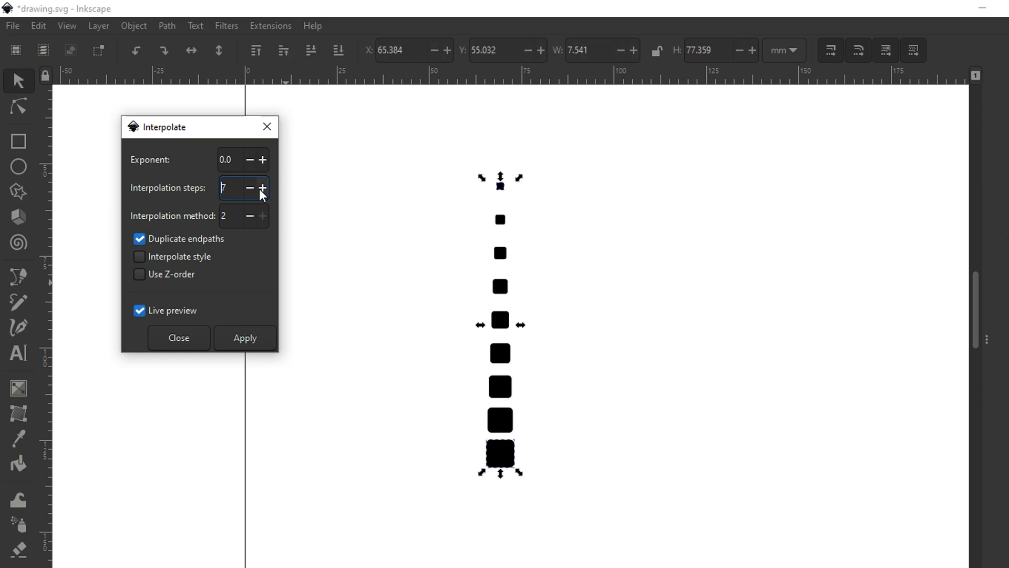
{"action": "left_click", "coordinate": [262, 188]}
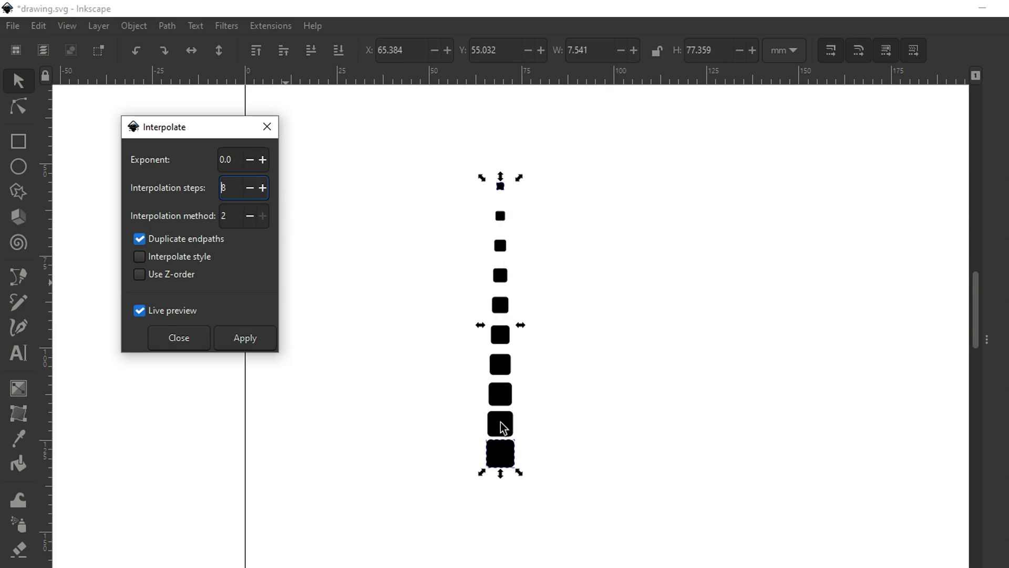
{"action": "left_click", "coordinate": [252, 341]}
{"action": "left_click", "coordinate": [191, 339]}
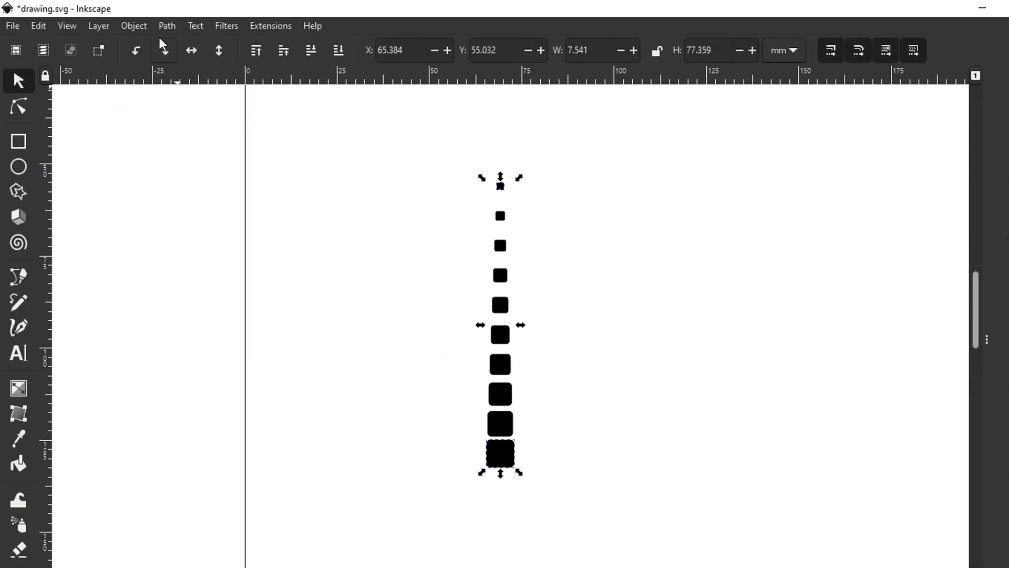
- Ungroup the selection and move the interpolated column of squares horizontally to the right, clear of the two original squares
{"action": "left_click", "coordinate": [140, 28]}
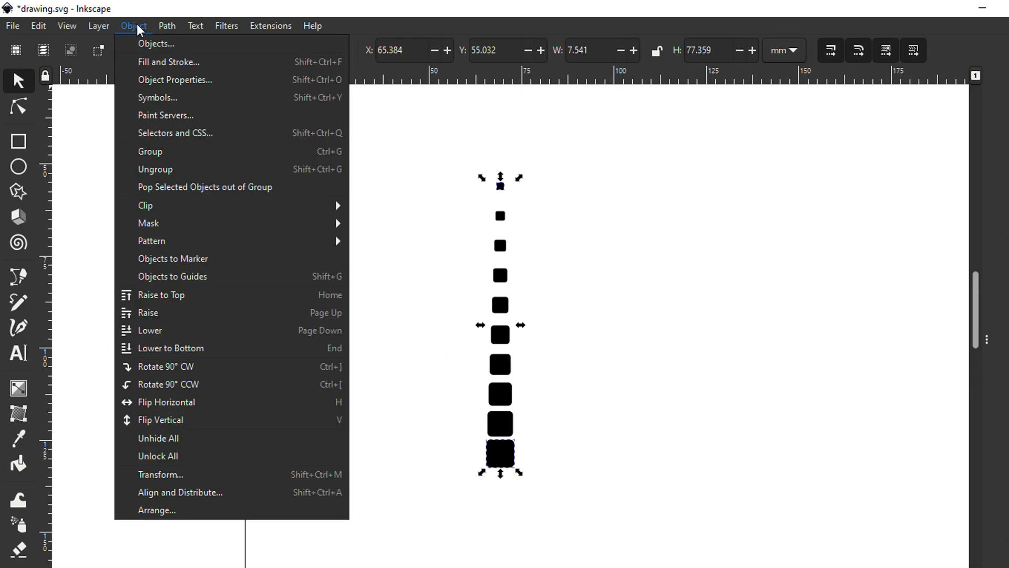
{"action": "left_click", "coordinate": [164, 168]}
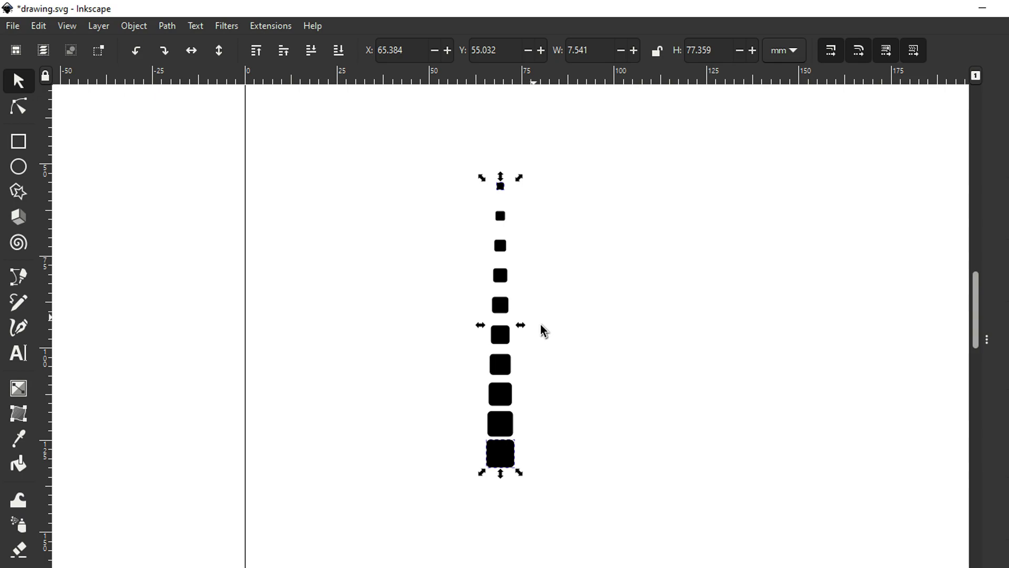
{"action": "left_click", "coordinate": [566, 334]}
{"action": "left_click", "coordinate": [512, 426]}
{"action": "left_click_drag", "start_coordinate": [503, 456], "coordinate": [583, 455]}
- Delete the two original end squares and move the interpolated column left to about X 54.9 mm
{"action": "left_click", "coordinate": [501, 458]}
{"action": "left_click", "coordinate": [500, 186], "text": "shift"}
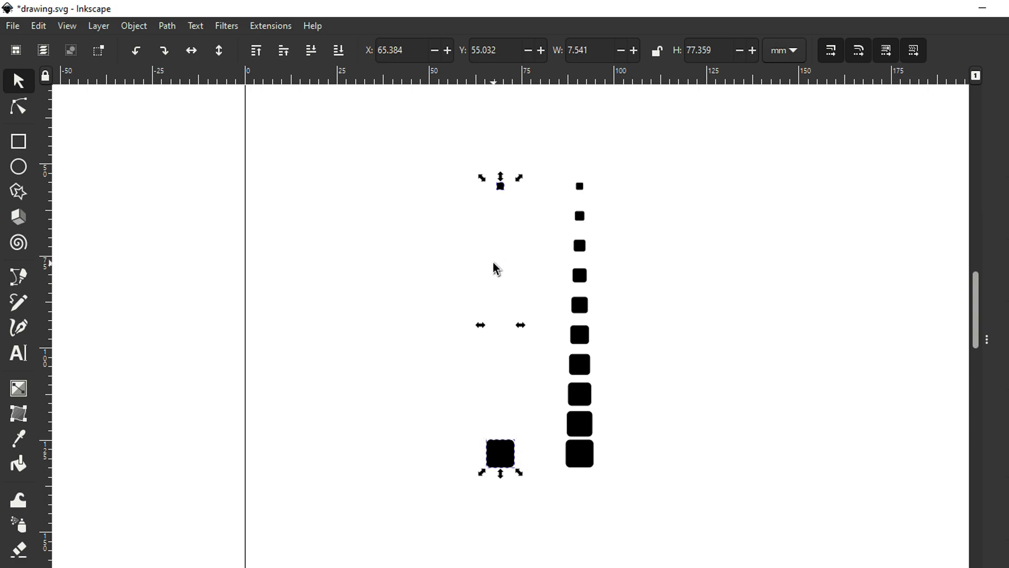
{"action": "key", "text": "Delete"}
{"action": "left_click", "coordinate": [578, 453]}
{"action": "left_click_drag", "start_coordinate": [579, 453], "coordinate": [462, 458]}
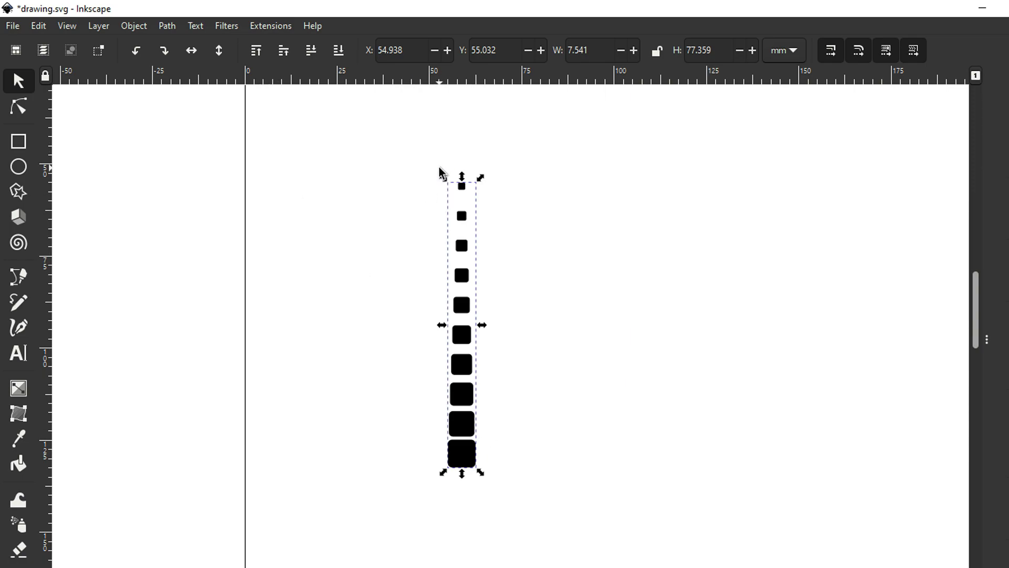
- Duplicate the interpolated column of squares and rotate the copy upside down so its largest square is on top
{"action": "key", "text": "minus"}
{"action": "key", "text": "minus"}
{"action": "left_click_drag", "start_coordinate": [975, 307], "coordinate": [974, 342]}
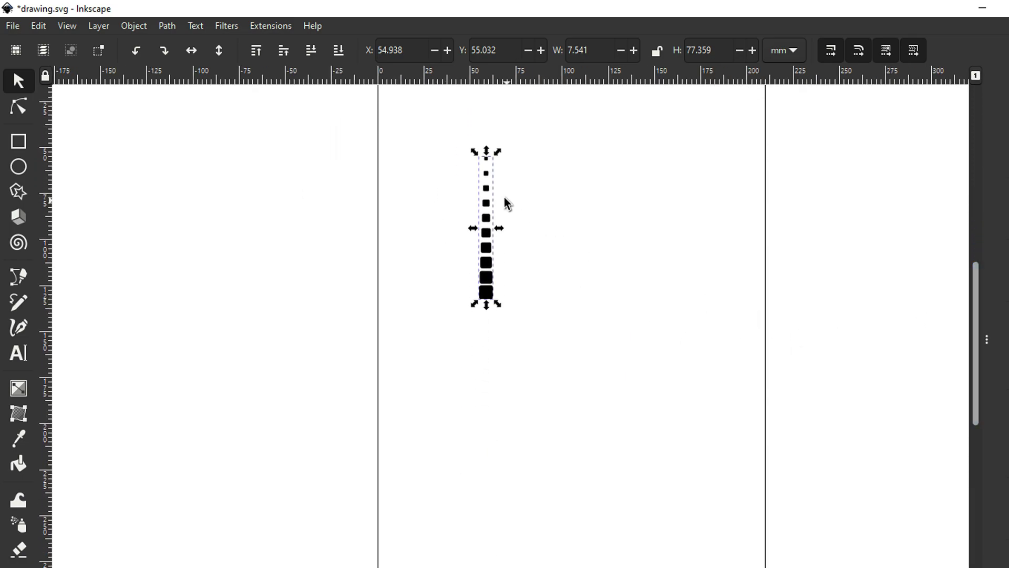
{"action": "right_click", "coordinate": [488, 219]}
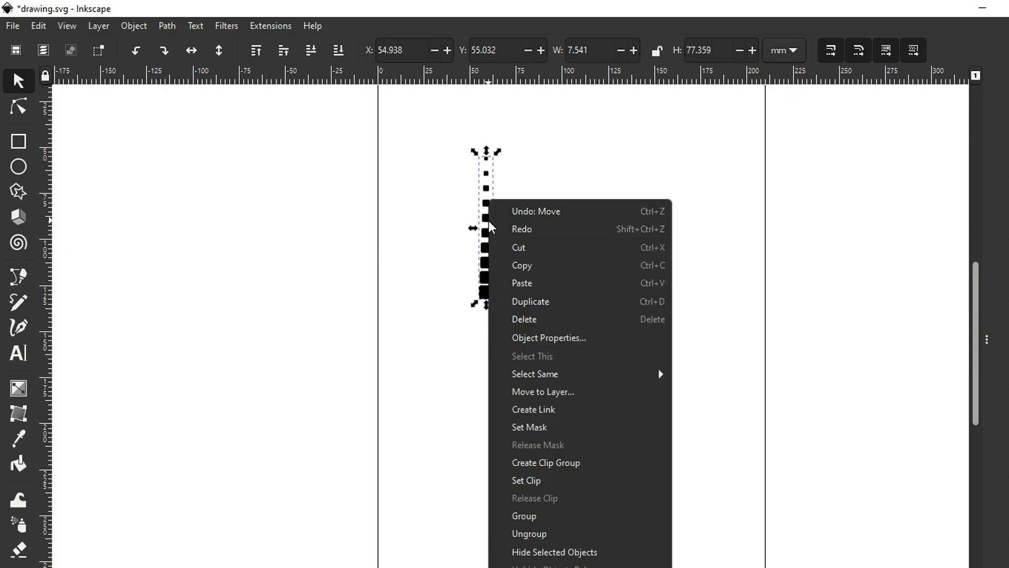
{"action": "left_click", "coordinate": [530, 301]}
{"action": "left_click", "coordinate": [489, 292]}
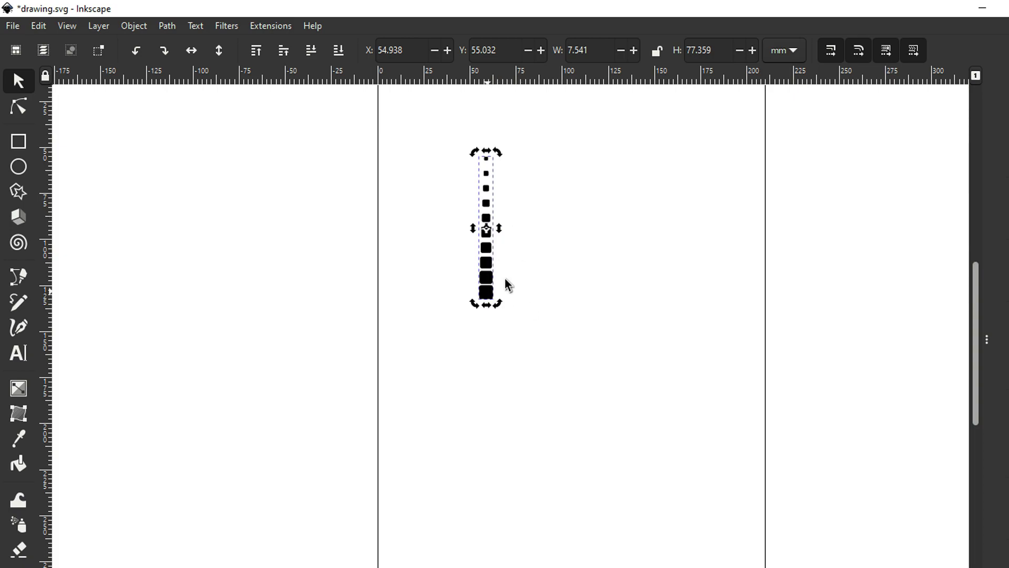
{"action": "left_click_drag", "start_coordinate": [498, 153], "coordinate": [494, 304]}
- Move the inverted copy to X 54.938, Y 124.850 mm so its largest square snaps over the original column's largest square
{"action": "left_click", "coordinate": [528, 221]}
{"action": "left_click", "coordinate": [487, 165]}
{"action": "left_click_drag", "start_coordinate": [487, 165], "coordinate": [640, 347]}
{"action": "left_click", "coordinate": [541, 283]}
{"action": "key", "text": "z"}
{"action": "left_click", "coordinate": [18, 81]}
{"action": "left_click", "coordinate": [476, 330]}
{"action": "left_click", "coordinate": [673, 259]}
{"action": "left_click", "coordinate": [654, 304]}
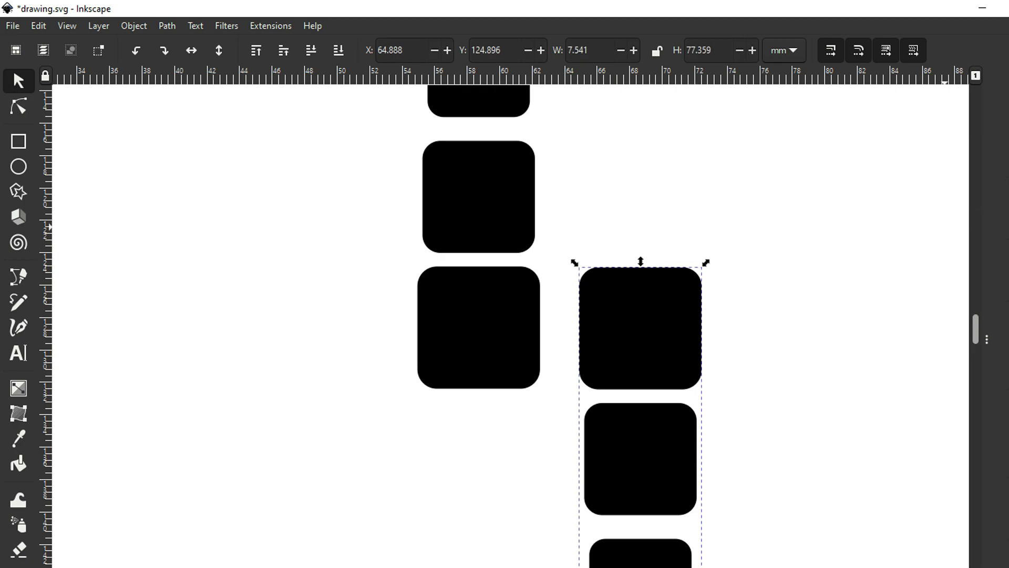
{"action": "left_click_drag", "start_coordinate": [637, 327], "coordinate": [478, 321]}
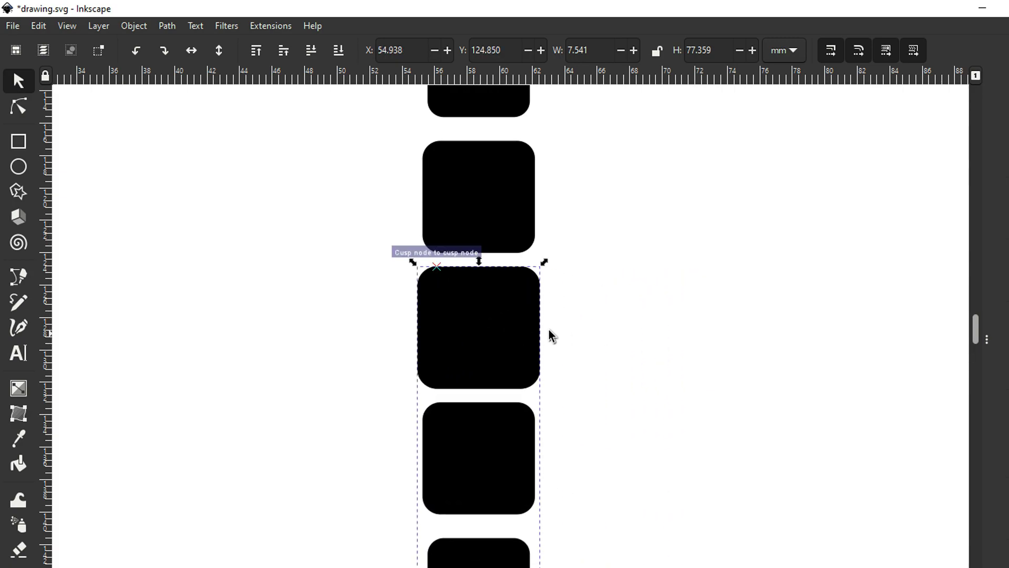
- Ungroup the lower and upper columns into individual squares and clear the selection
{"action": "key", "text": "minus"}
{"action": "key", "text": "minus"}
{"action": "key", "text": "minus"}
{"action": "key", "text": "minus"}
{"action": "key", "text": "minus"}
{"action": "key", "text": "minus"}
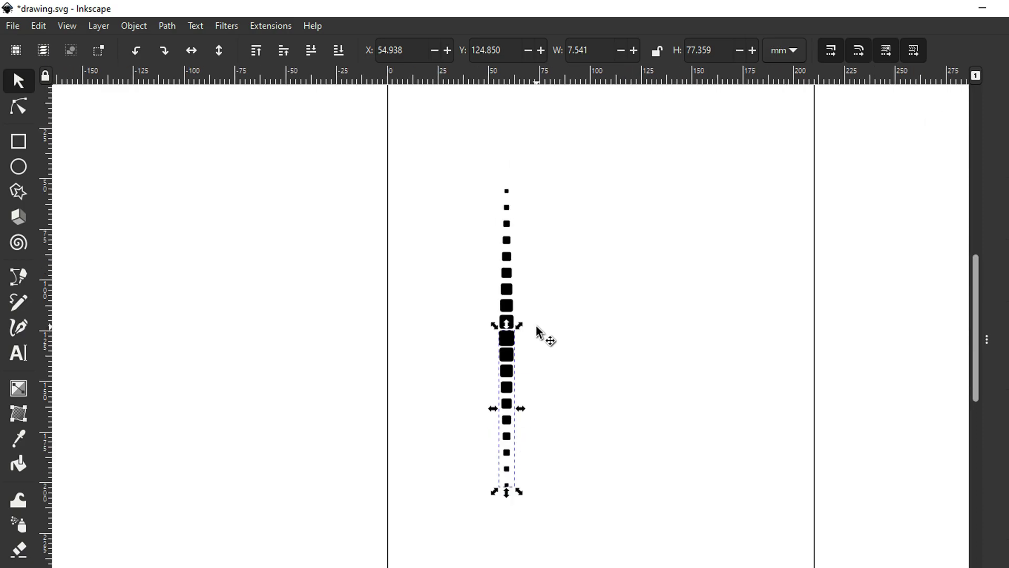
{"action": "left_click", "coordinate": [128, 24]}
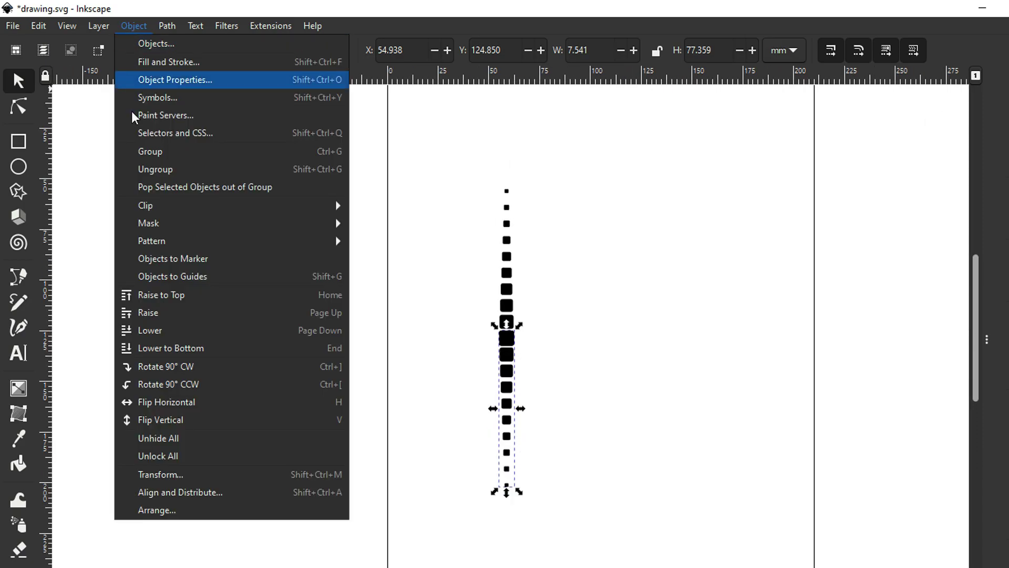
{"action": "left_click", "coordinate": [143, 169]}
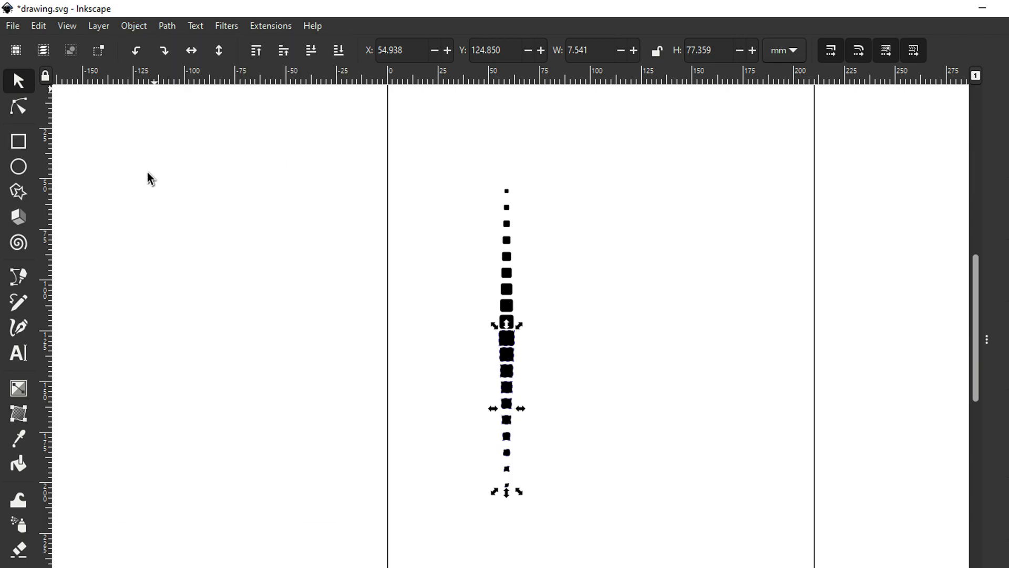
{"action": "left_click_drag", "start_coordinate": [507, 471], "coordinate": [522, 333]}
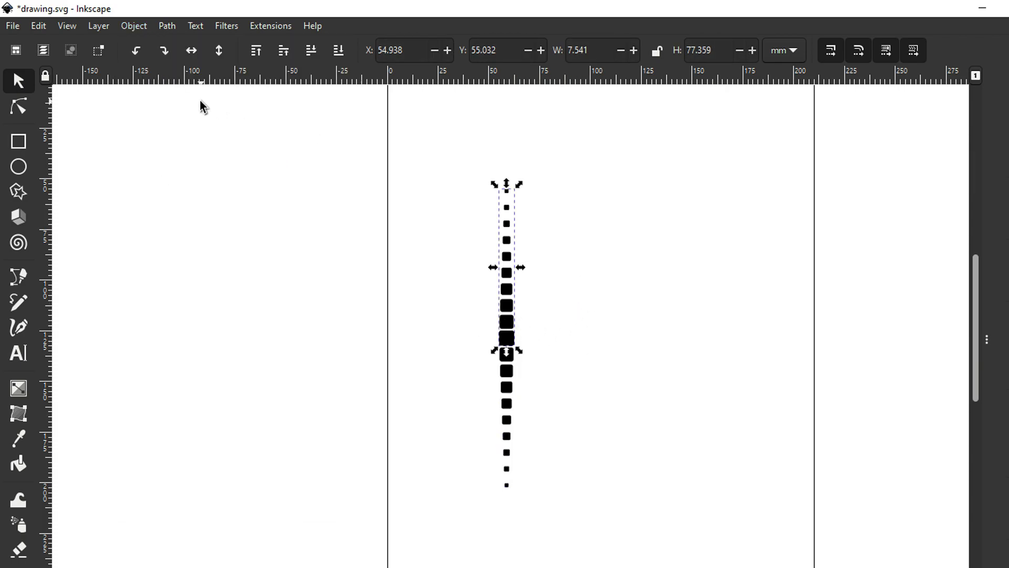
{"action": "left_click", "coordinate": [126, 26]}
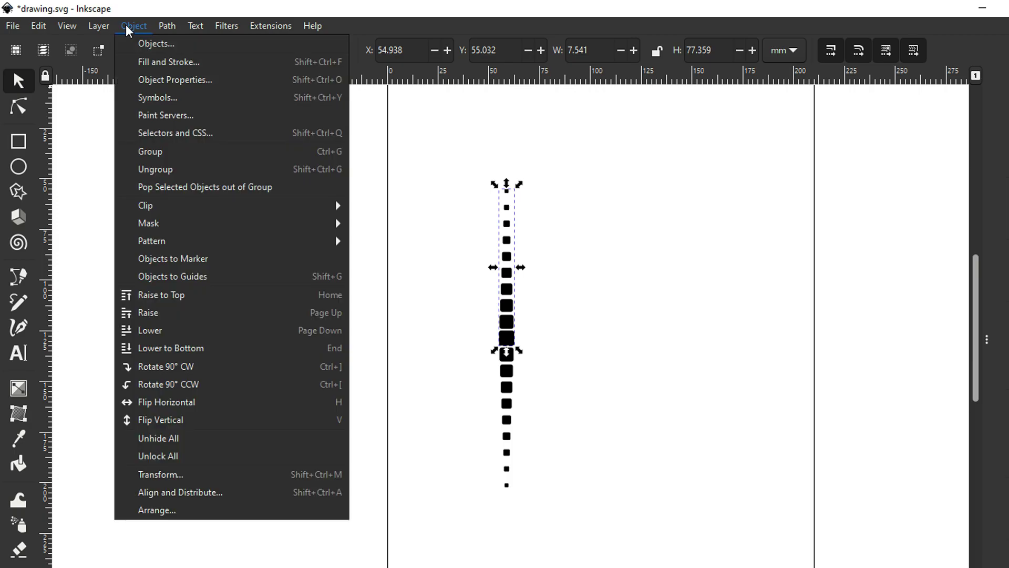
{"action": "left_click", "coordinate": [161, 169]}
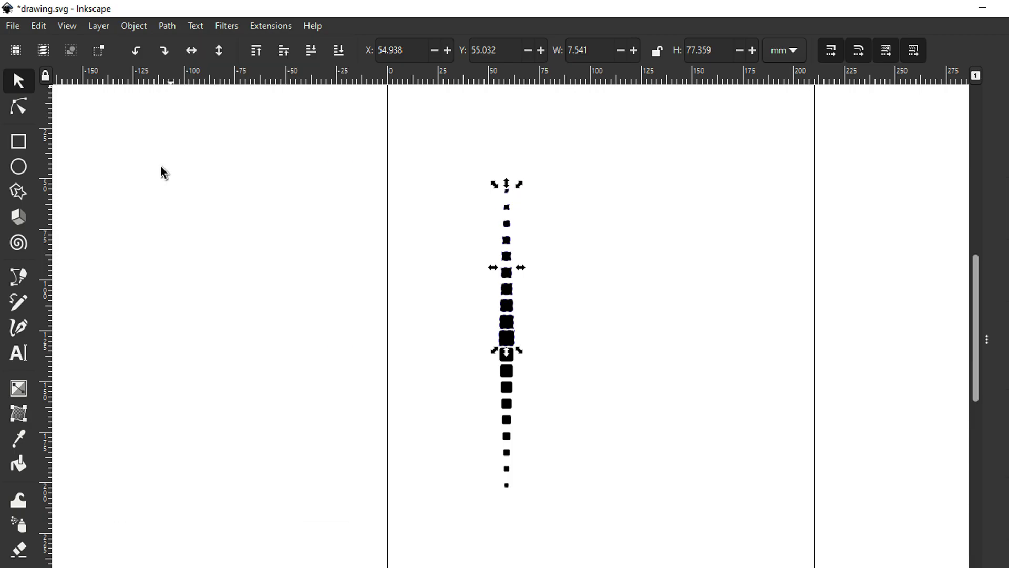
{"action": "left_click", "coordinate": [442, 305]}
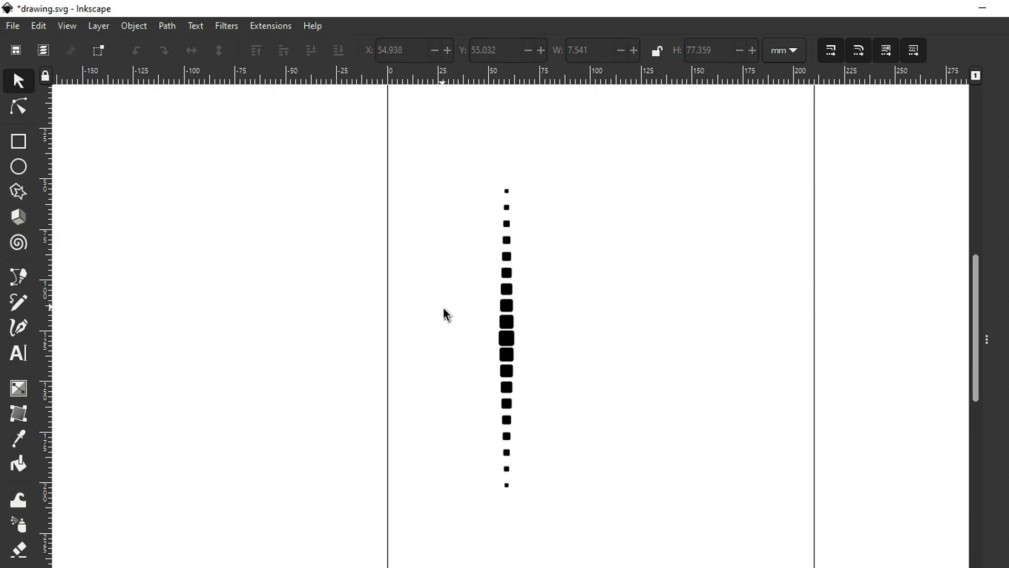
- Pull one of the two overlapping largest squares out of the middle of the column and delete it
{"action": "left_click", "coordinate": [508, 337]}
{"action": "left_click_drag", "start_coordinate": [507, 337], "coordinate": [661, 337]}
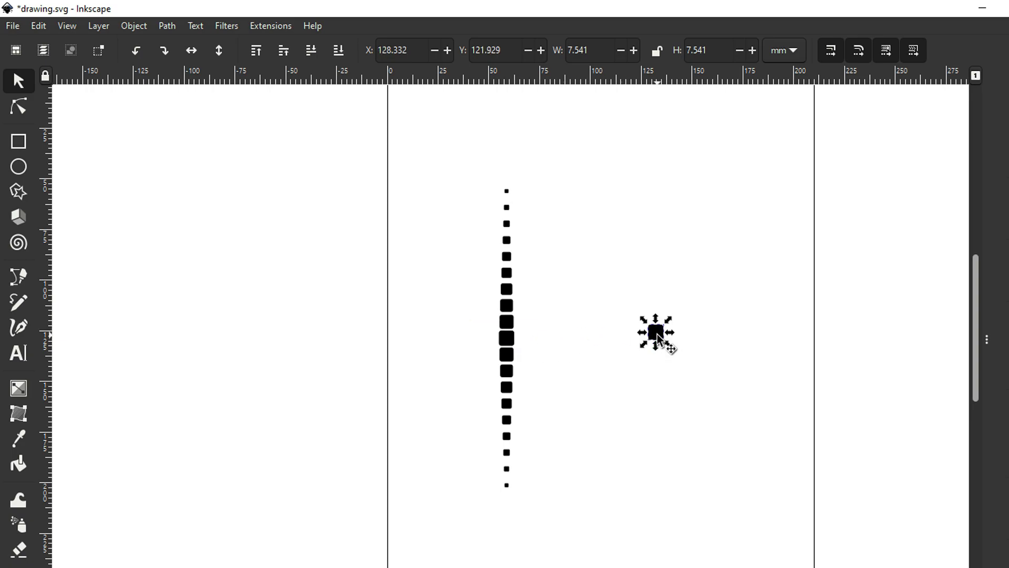
{"action": "key", "text": "Delete"}
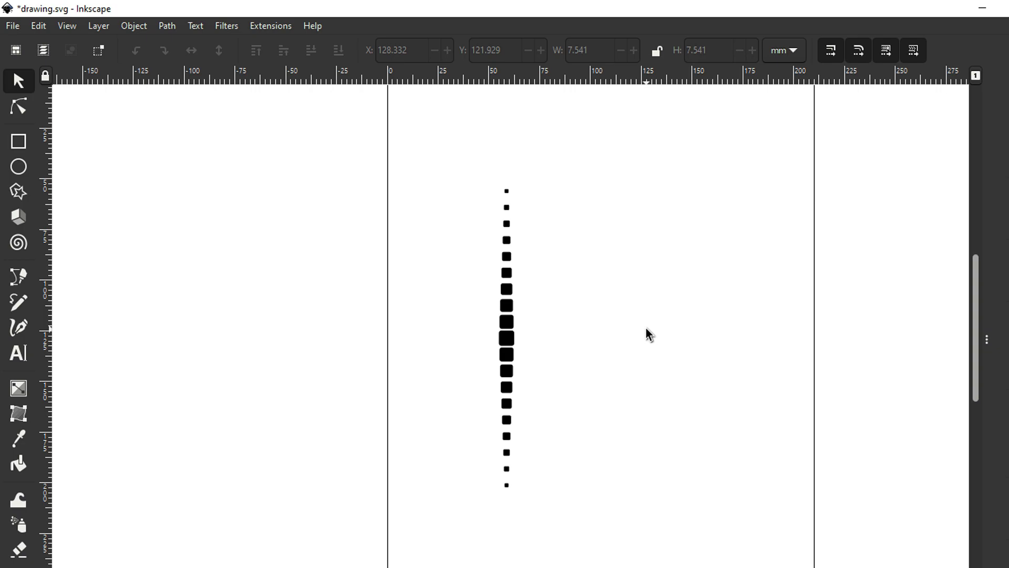
- Select all the squares of the full column and join them into one path with Union
{"action": "left_click_drag", "start_coordinate": [473, 156], "coordinate": [548, 522]}
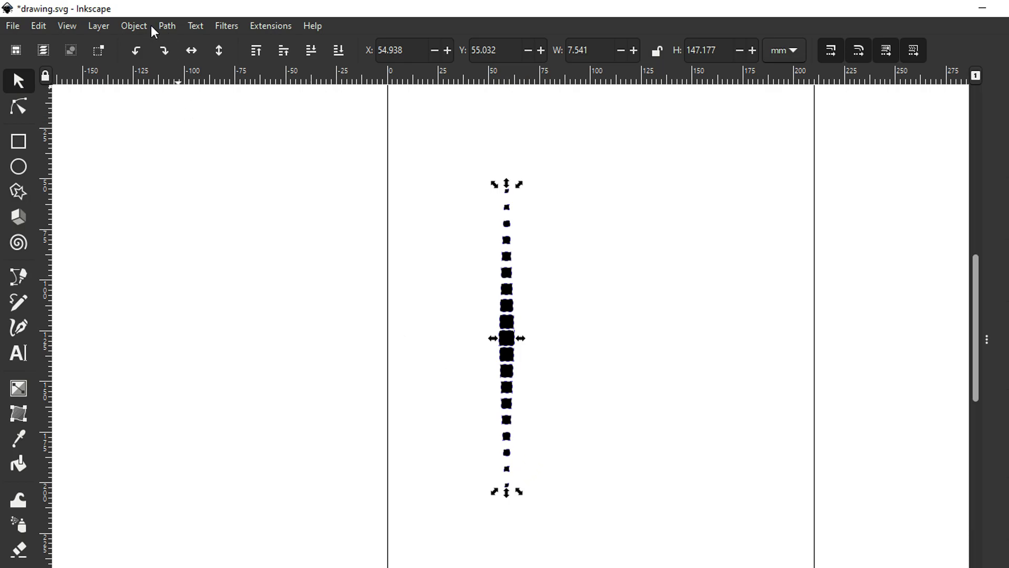
{"action": "left_click", "coordinate": [166, 27]}
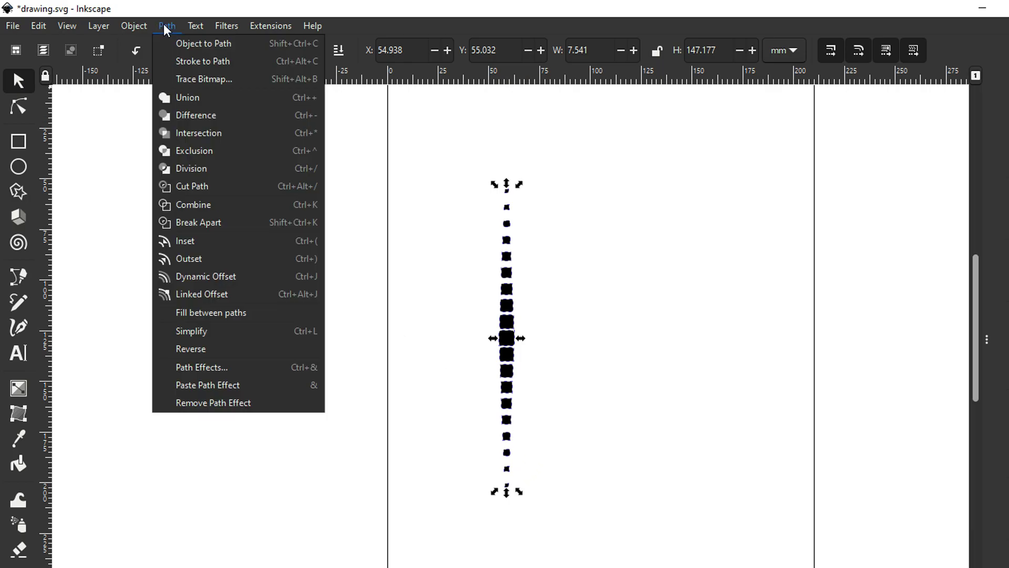
{"action": "left_click", "coordinate": [180, 97]}
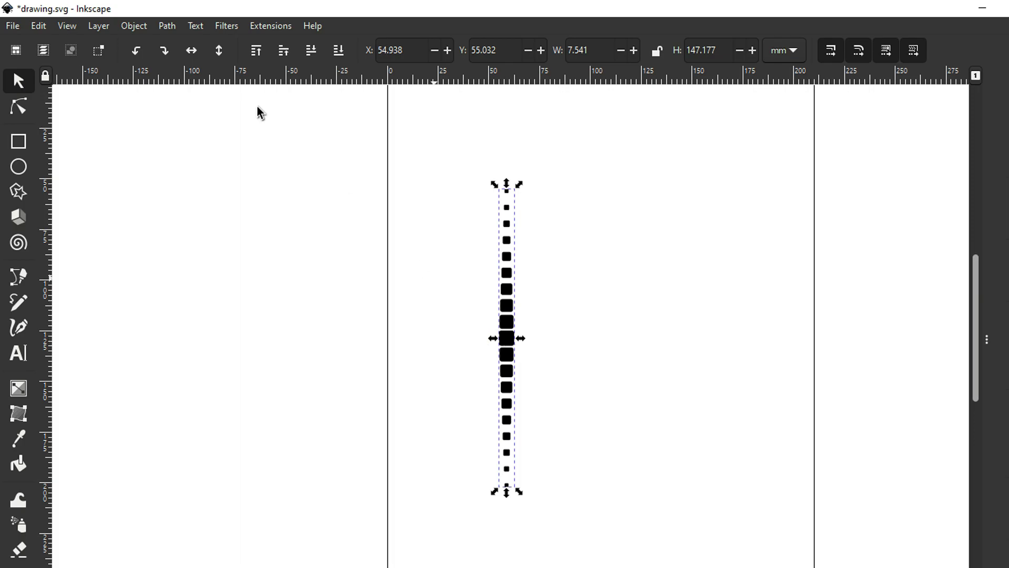
- Open the Transform rotation settings for the united column
{"action": "left_click", "coordinate": [134, 27]}
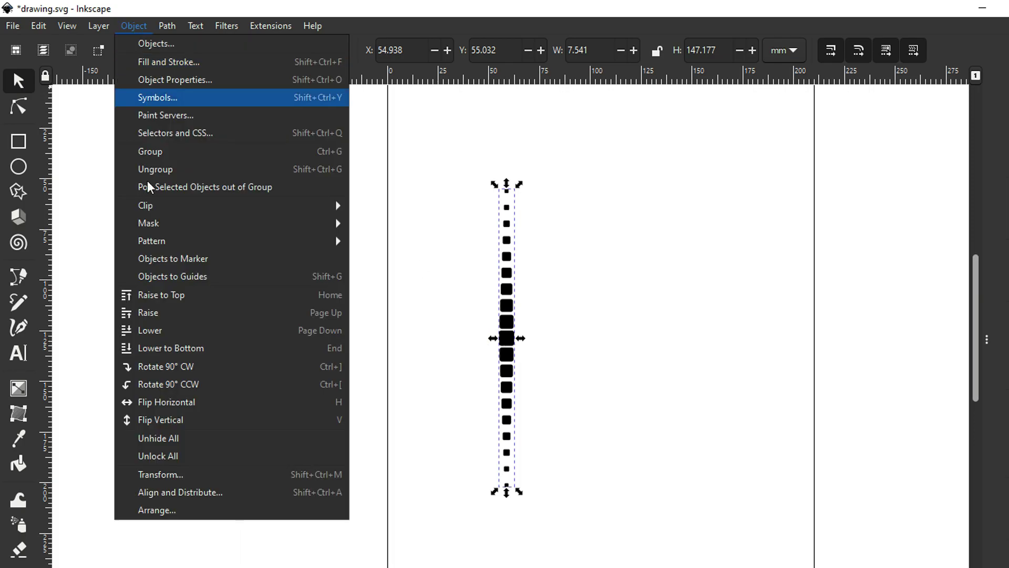
{"action": "left_click", "coordinate": [167, 475]}
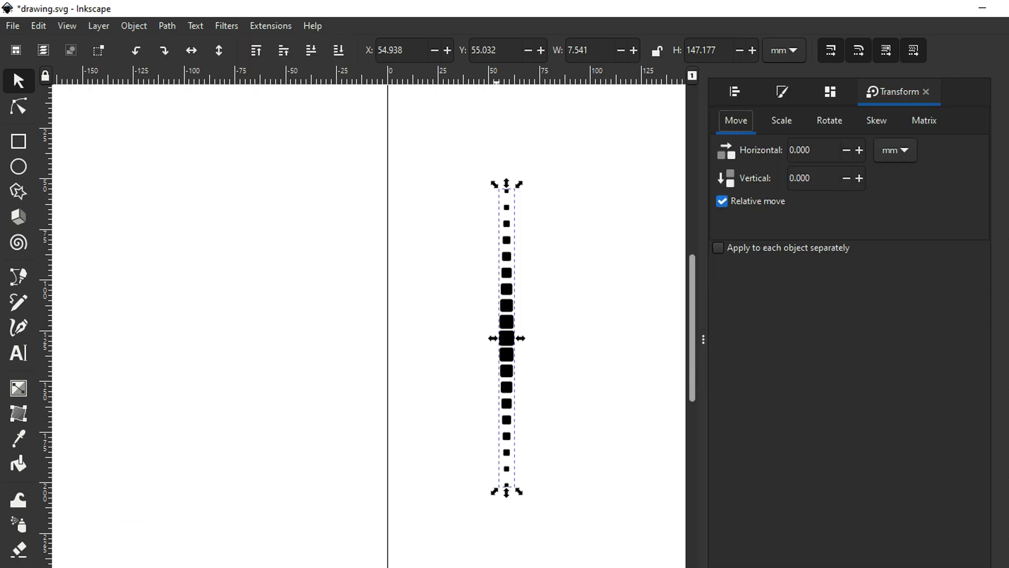
{"action": "scroll", "coordinate": [368, 315], "scroll_direction": "right", "scroll_amount": 5}
{"action": "scroll", "coordinate": [646, 446], "scroll_direction": "right", "scroll_amount": 1}
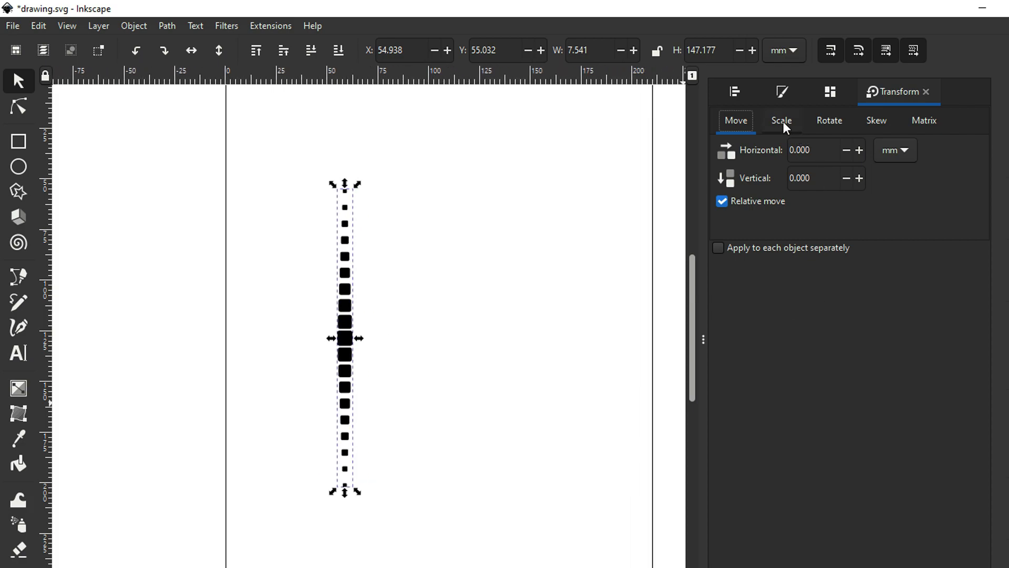
{"action": "left_click", "coordinate": [830, 120]}
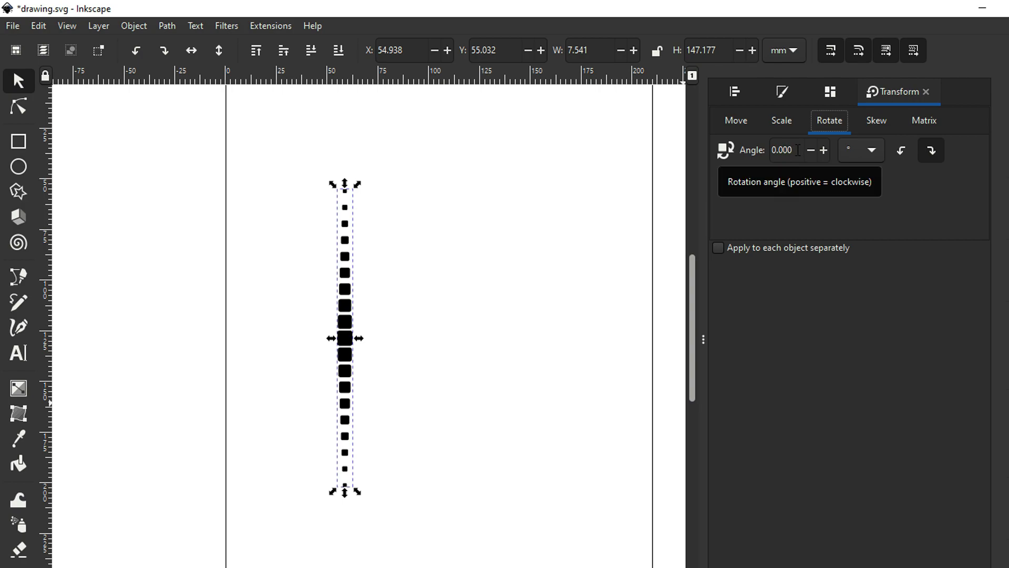
{"action": "left_click", "coordinate": [798, 150]}
{"action": "type", "text": "45"}
{"action": "left_click_drag", "start_coordinate": [363, 347], "coordinate": [364, 347]}
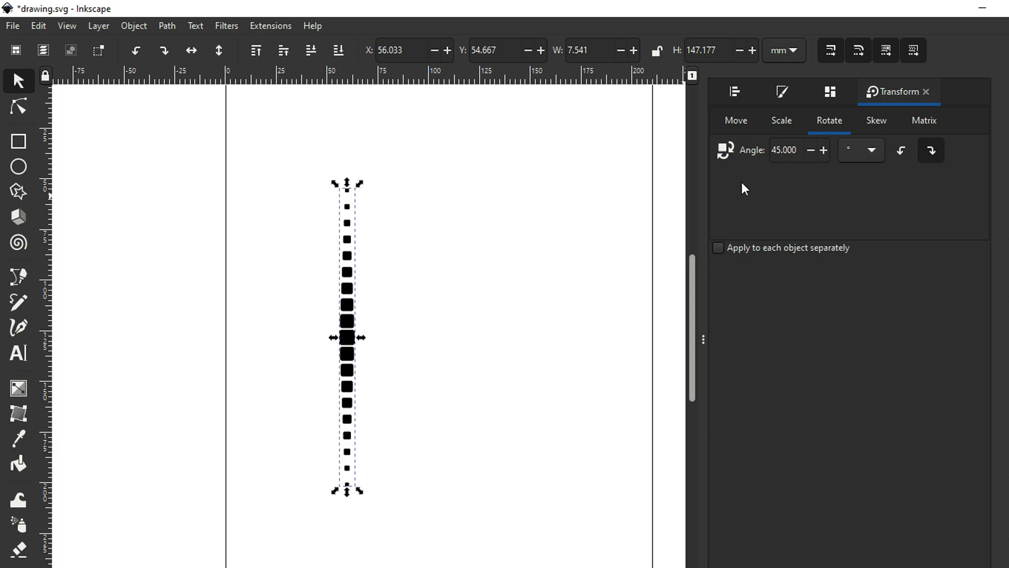
{"action": "left_click", "coordinate": [409, 298]}
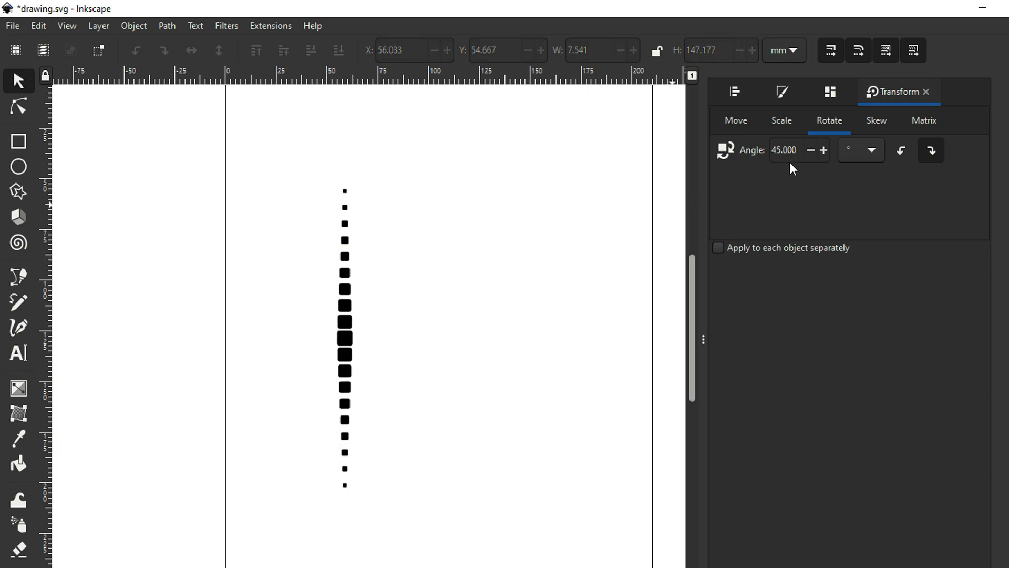
{"action": "left_click", "coordinate": [798, 150]}
{"action": "type", "text": "0"}
{"action": "key", "text": "Return"}
- Rotate the united column by -45° and move the diagonal strip right to about X 106.9, Y 72.7 mm
{"action": "left_click", "coordinate": [347, 336]}
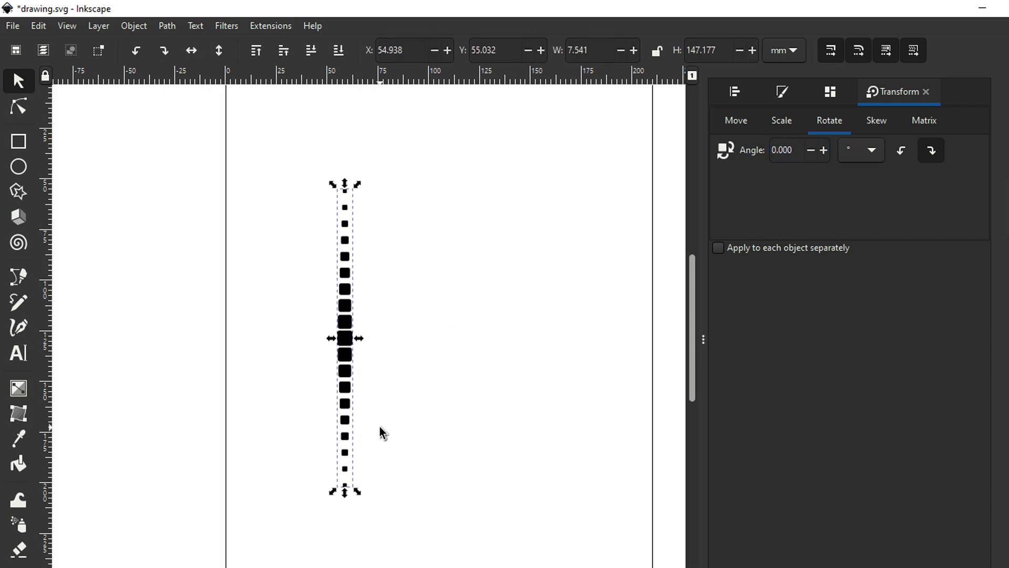
{"action": "left_click", "coordinate": [379, 427]}
{"action": "left_click", "coordinate": [349, 326]}
{"action": "left_click", "coordinate": [796, 149]}
{"action": "type", "text": "-45"}
{"action": "key", "text": "Return"}
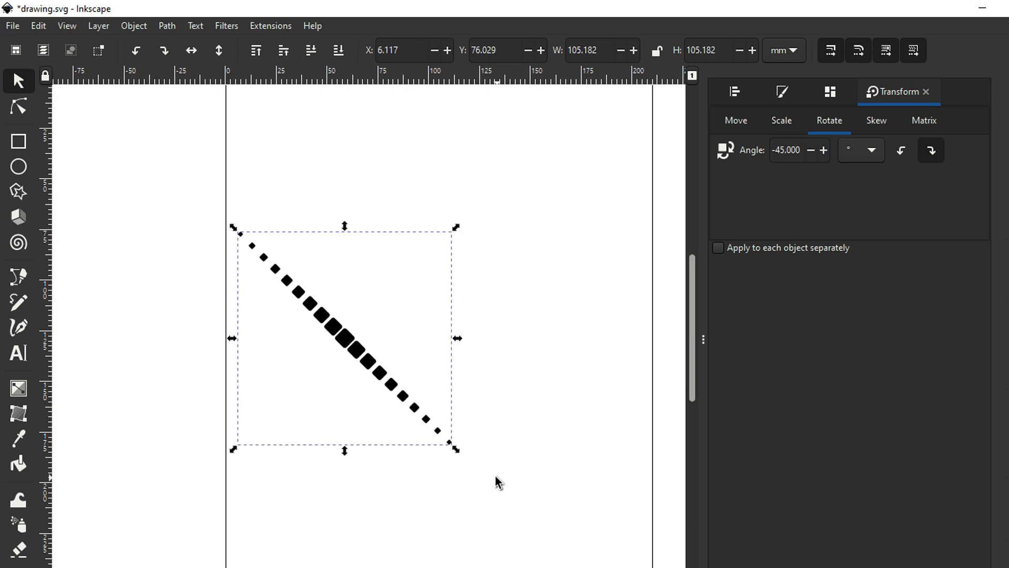
{"action": "left_click_drag", "start_coordinate": [347, 344], "coordinate": [558, 341]}
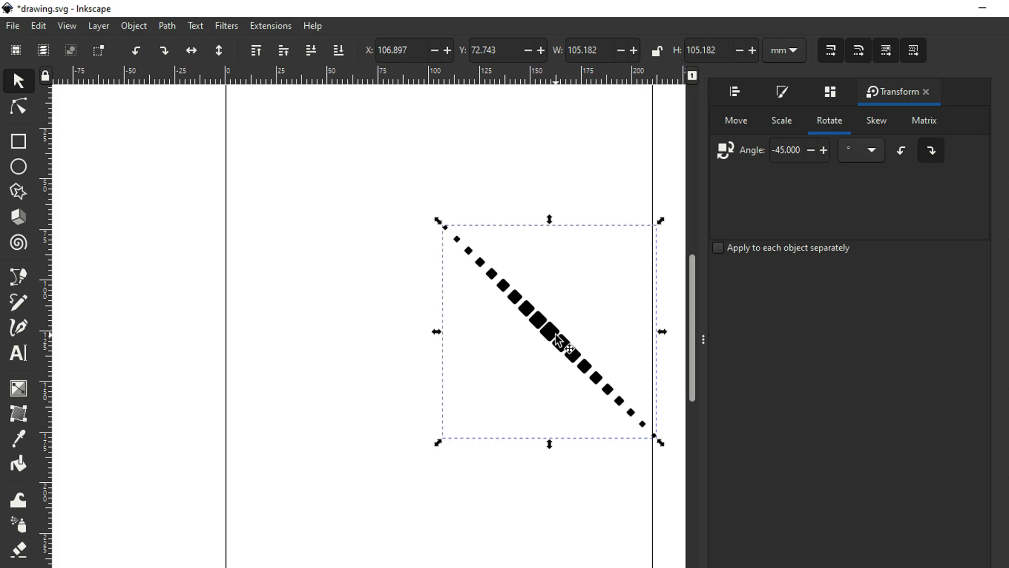
- Save the drawing and place a duplicate of the diagonal strip outside the page's left edge, at about X -134.8 mm
{"action": "key", "text": "ctrl+s"}
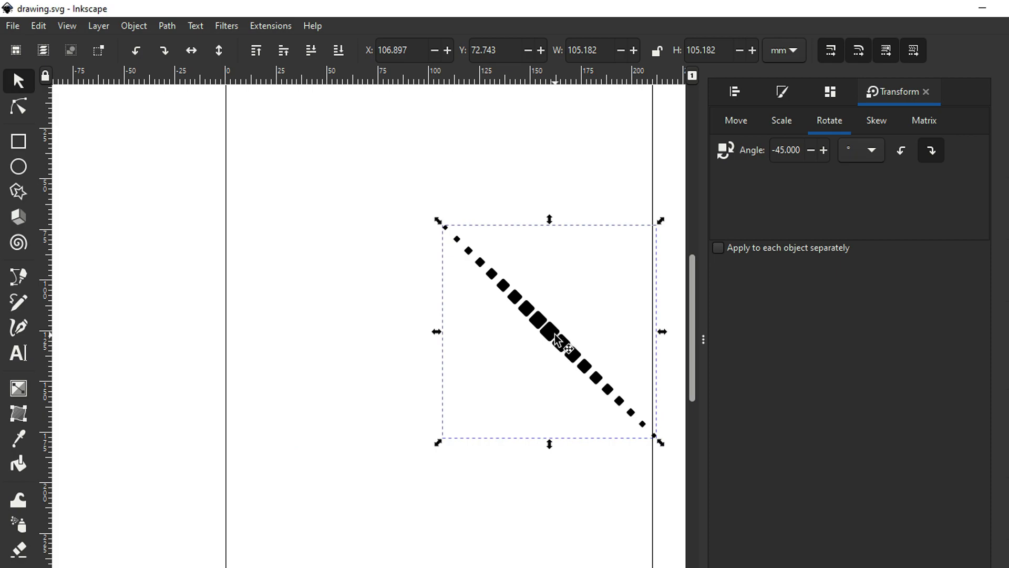
{"action": "right_click", "coordinate": [555, 335]}
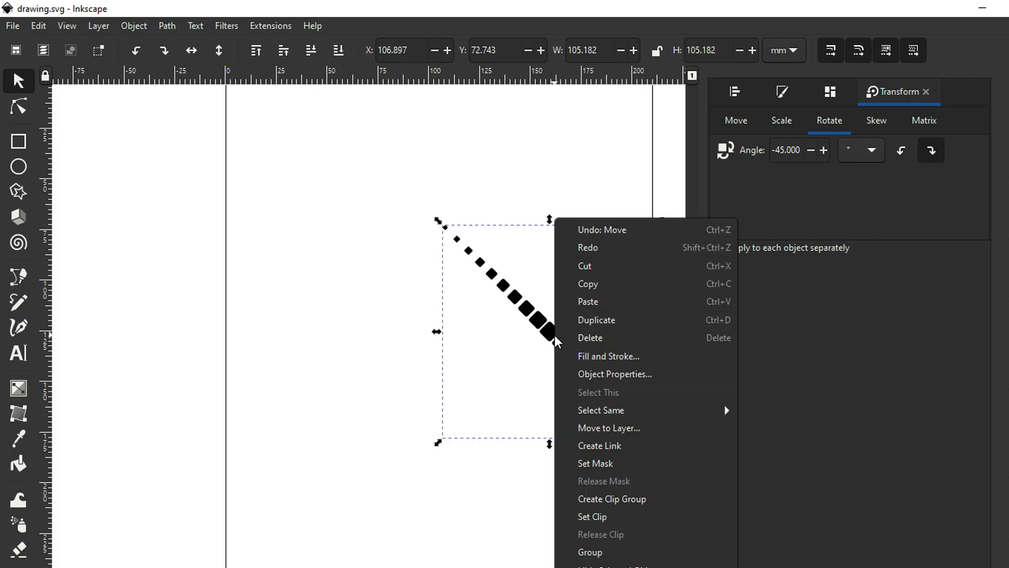
{"action": "left_click", "coordinate": [618, 324]}
{"action": "left_click_drag", "start_coordinate": [558, 342], "coordinate": [27, 353]}
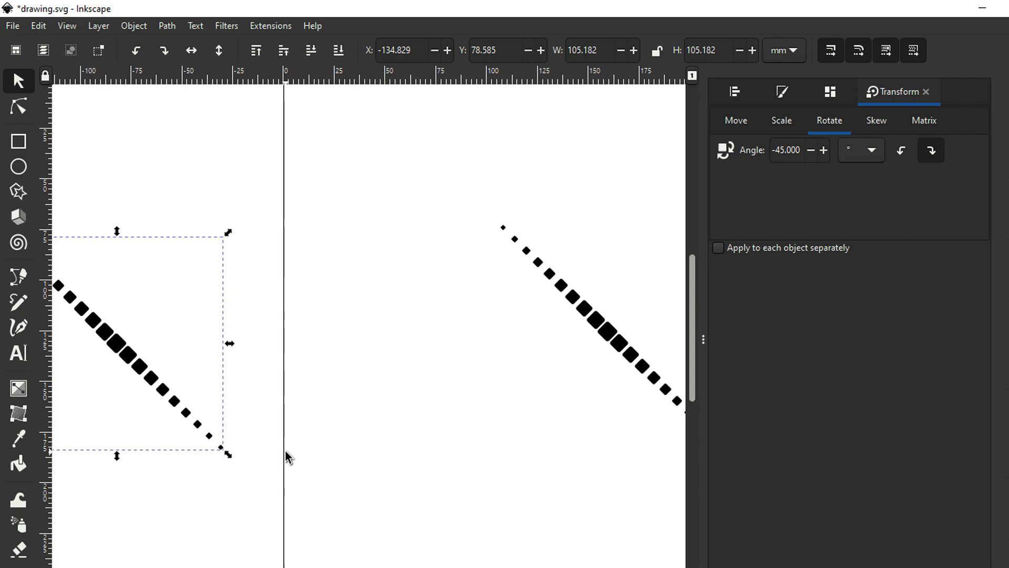
- Select both diagonal strips and move them together to the right, to about X -53.2 mm
{"action": "key", "text": "minus"}
{"action": "key", "text": "minus"}
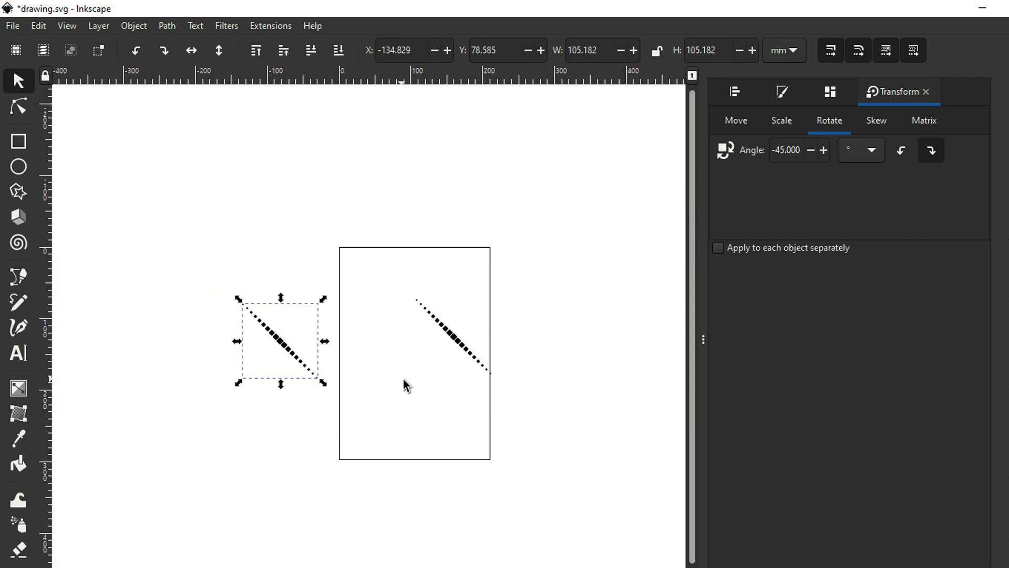
{"action": "left_click", "coordinate": [457, 340], "text": "shift"}
{"action": "left_click_drag", "start_coordinate": [457, 341], "coordinate": [518, 351]}
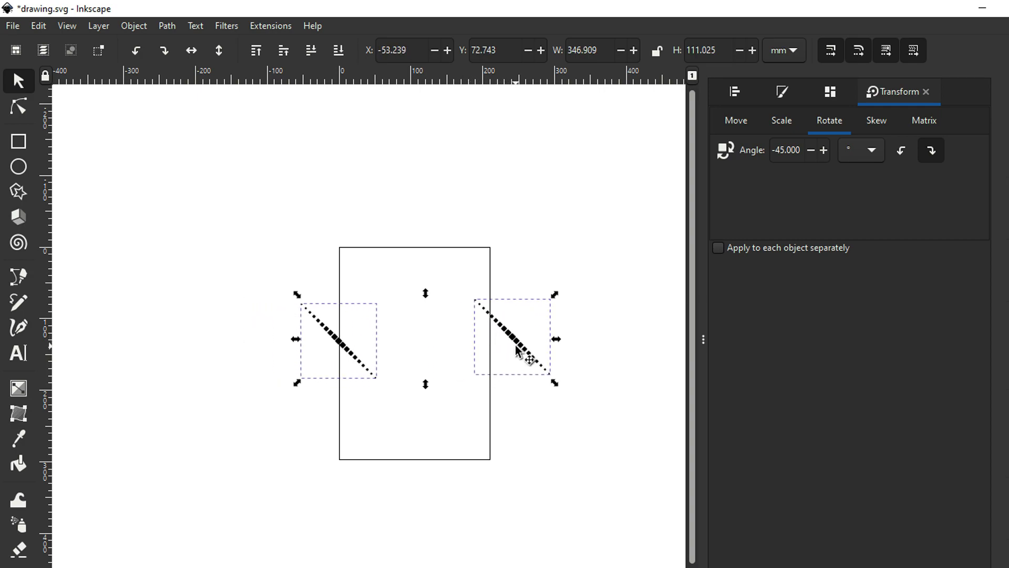
- Select both diagonal strips and scale them down proportionally about their common centre to about 158 mm overall width
{"action": "left_click", "coordinate": [404, 267]}
{"action": "key", "text": "z"}
{"action": "left_click_drag", "start_coordinate": [270, 263], "coordinate": [630, 441]}
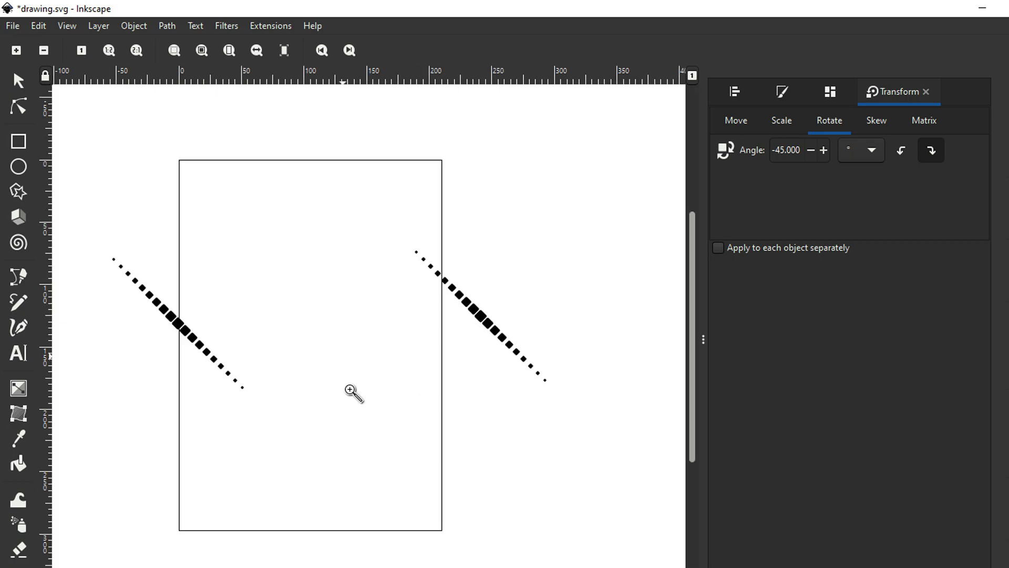
{"action": "left_click", "coordinate": [18, 81]}
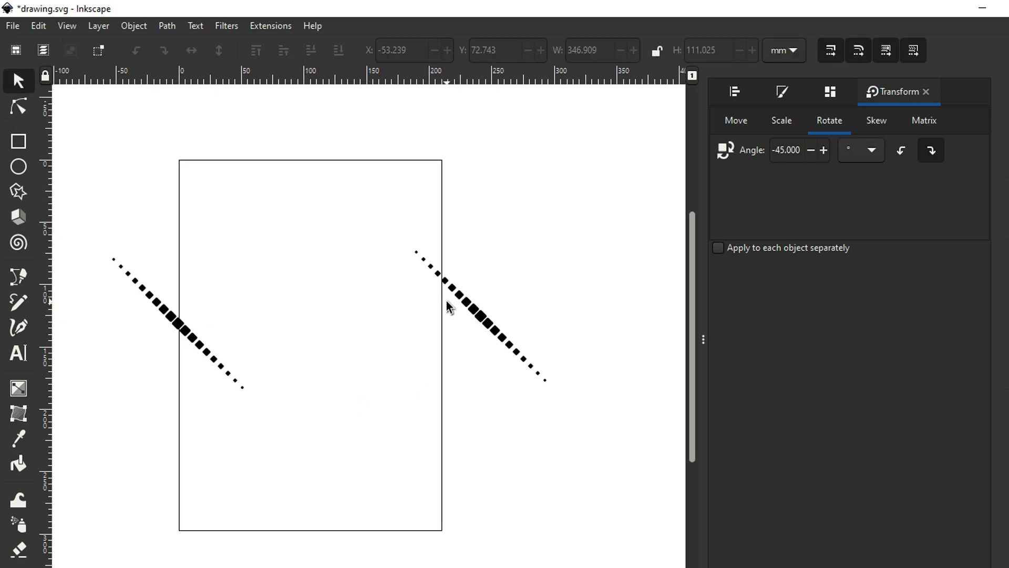
{"action": "left_click", "coordinate": [488, 318]}
{"action": "left_click", "coordinate": [190, 335], "text": "shift"}
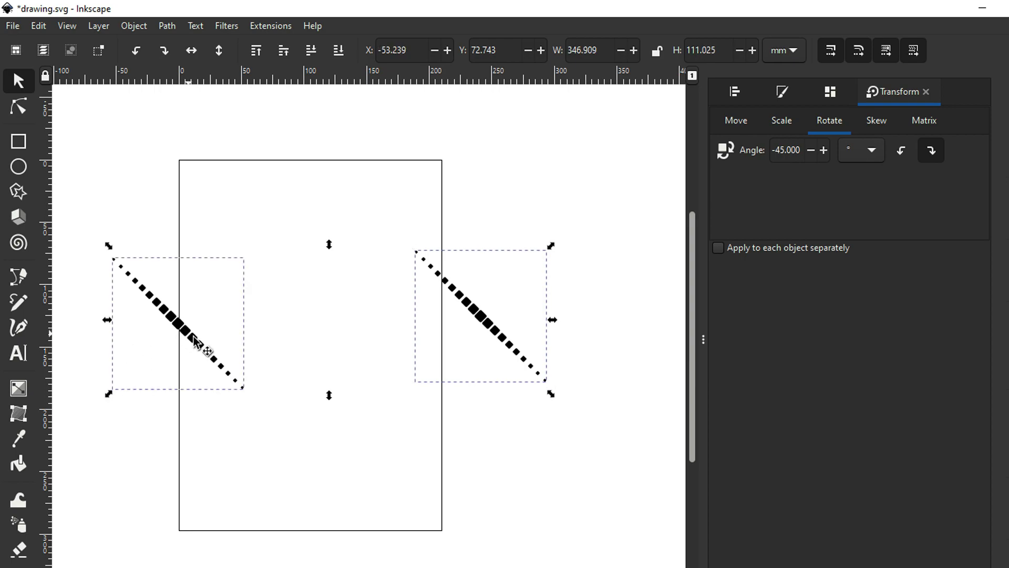
{"action": "left_click_drag", "start_coordinate": [553, 392], "coordinate": [474, 352]}
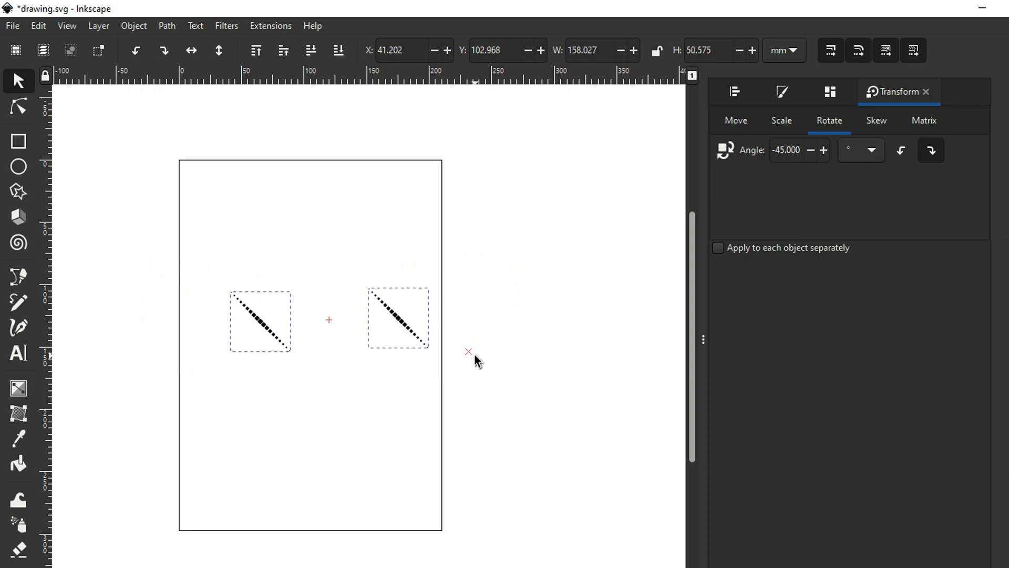
- Move the left diagonal strip horizontally toward the page's left edge, to about X 4.9 mm
{"action": "left_click", "coordinate": [478, 376]}
{"action": "key", "text": "z"}
{"action": "left_click_drag", "start_coordinate": [173, 256], "coordinate": [450, 374]}
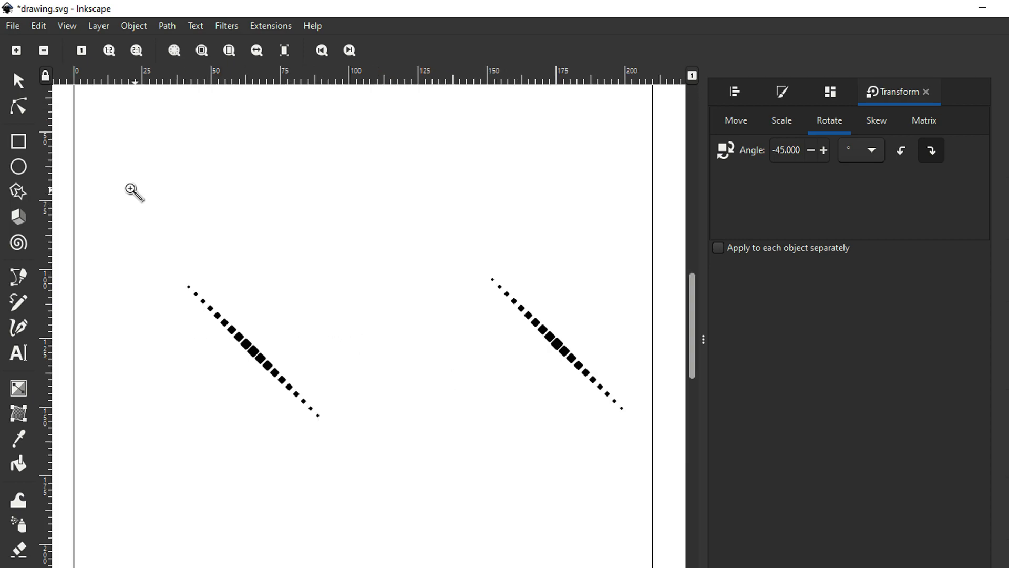
{"action": "left_click", "coordinate": [18, 80]}
{"action": "left_click_drag", "start_coordinate": [254, 356], "coordinate": [137, 354]}
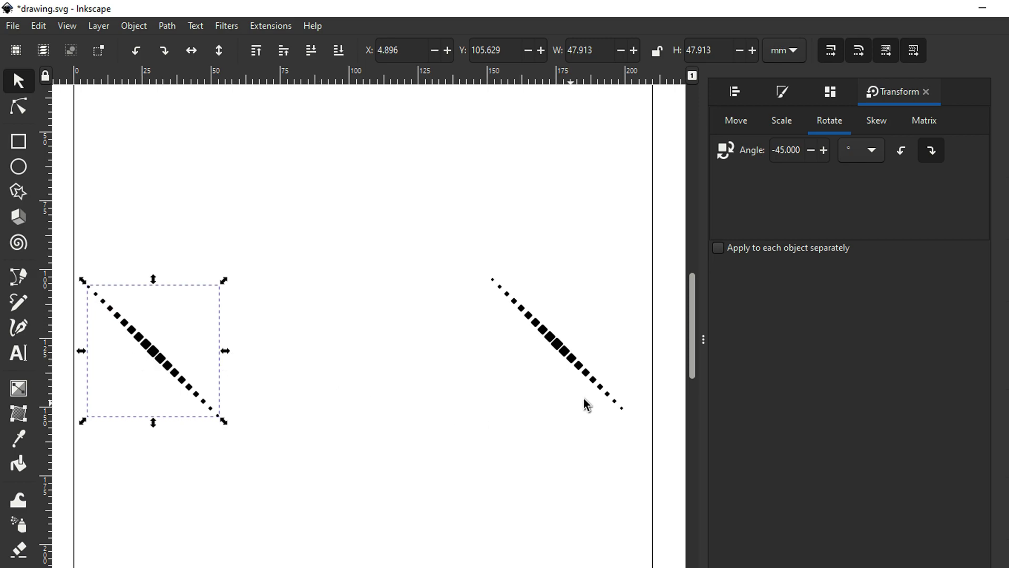
- Open the Interpolate extension for the two diagonal strips and turn on its live preview
{"action": "left_click", "coordinate": [556, 347], "text": "shift"}
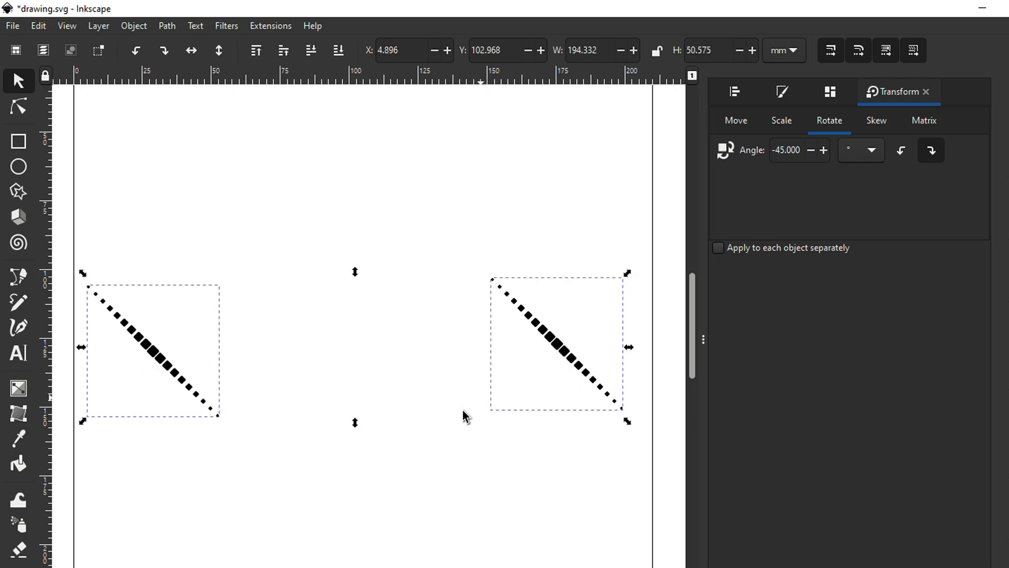
{"action": "left_click", "coordinate": [274, 26]}
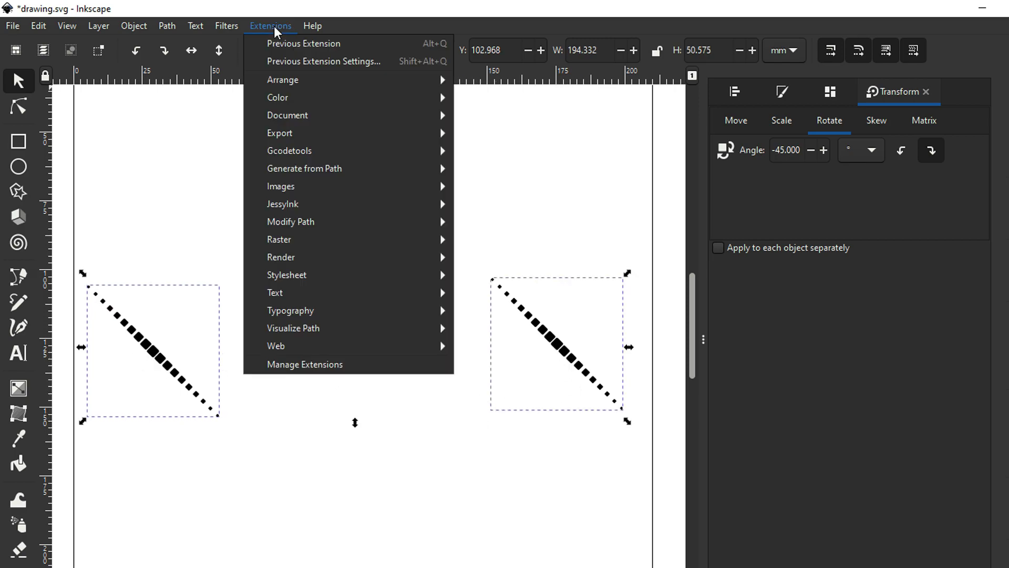
{"action": "mouse_move", "coordinate": [299, 168]}
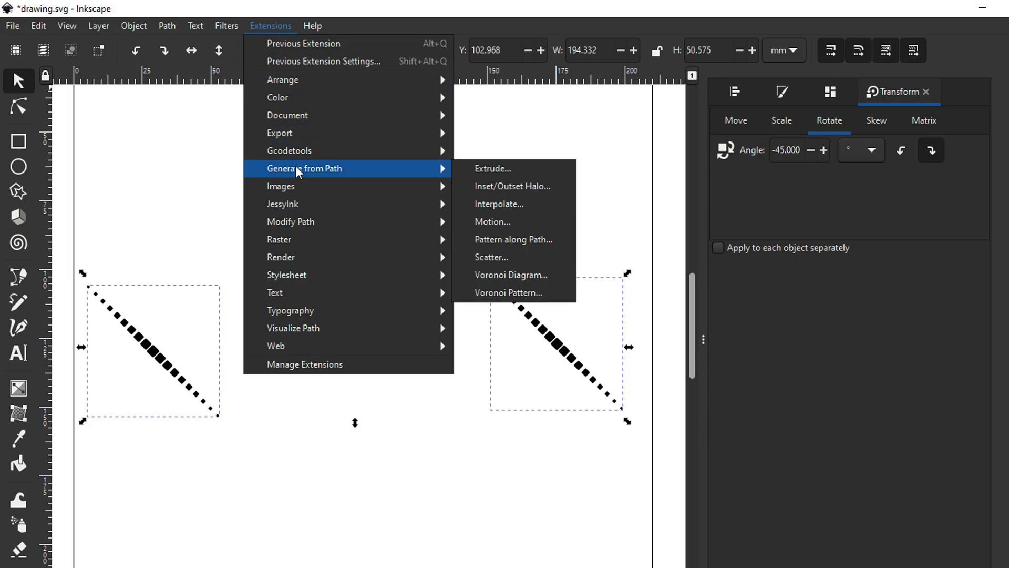
{"action": "left_click", "coordinate": [497, 204]}
{"action": "left_click_drag", "start_coordinate": [176, 94], "coordinate": [793, 199]}
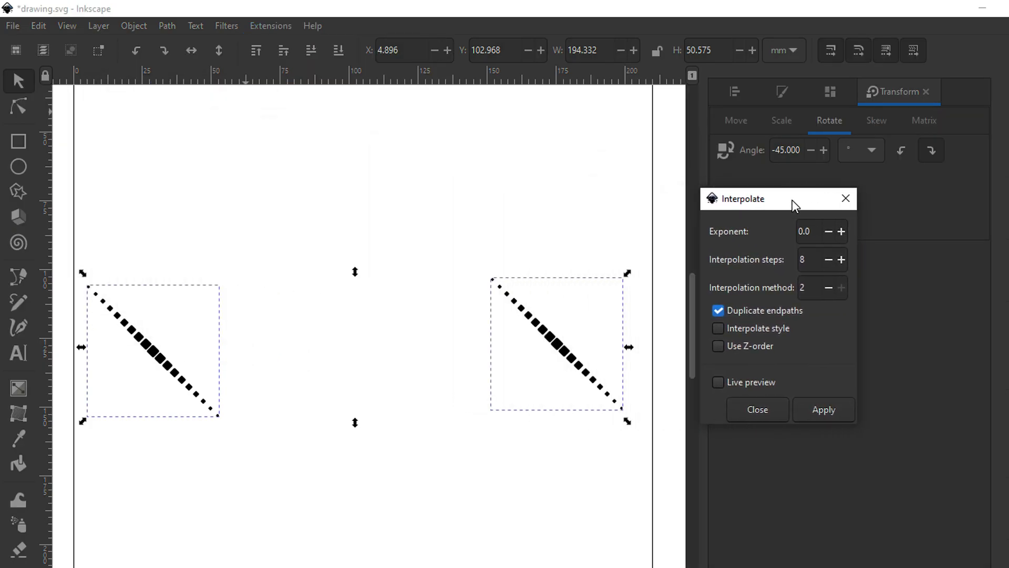
{"action": "left_click", "coordinate": [719, 384]}
- Raise the interpolation steps to 25 and apply the interpolation between the two strips
{"action": "left_click", "coordinate": [842, 259]}
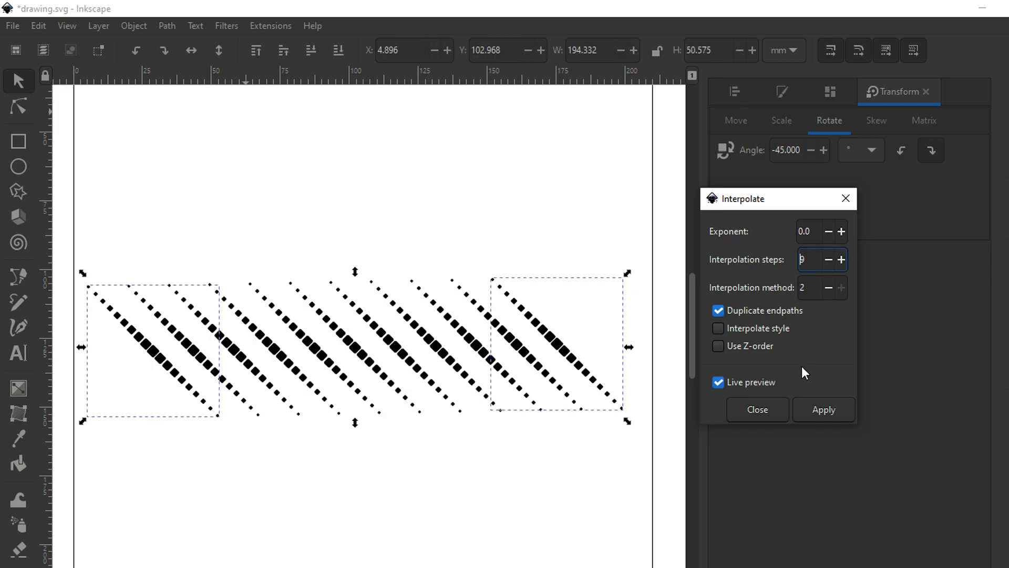
{"action": "left_click", "coordinate": [841, 260]}
{"action": "left_click", "coordinate": [842, 260]}
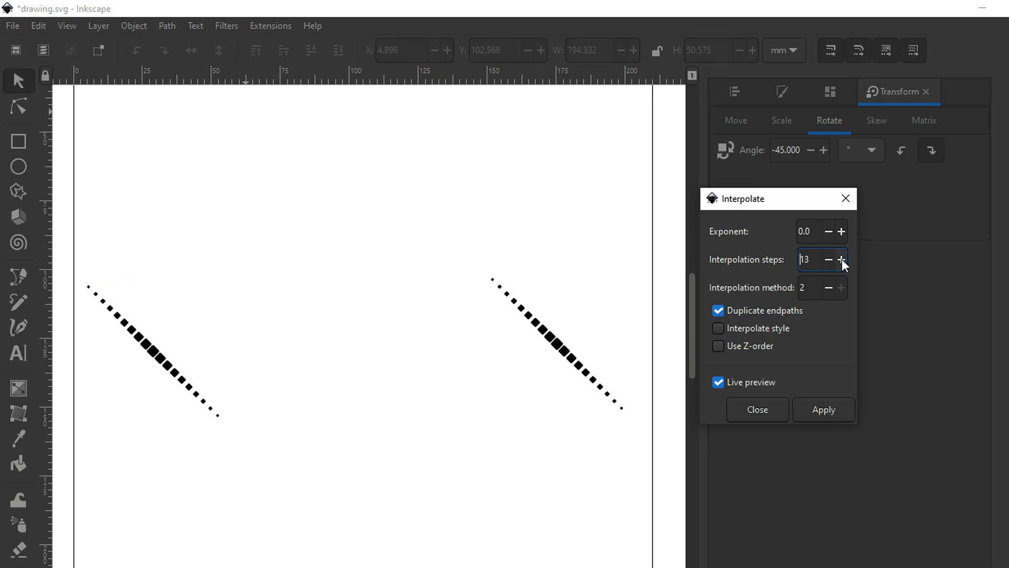
{"action": "left_click", "coordinate": [841, 260]}
{"action": "left_click", "coordinate": [841, 260]}
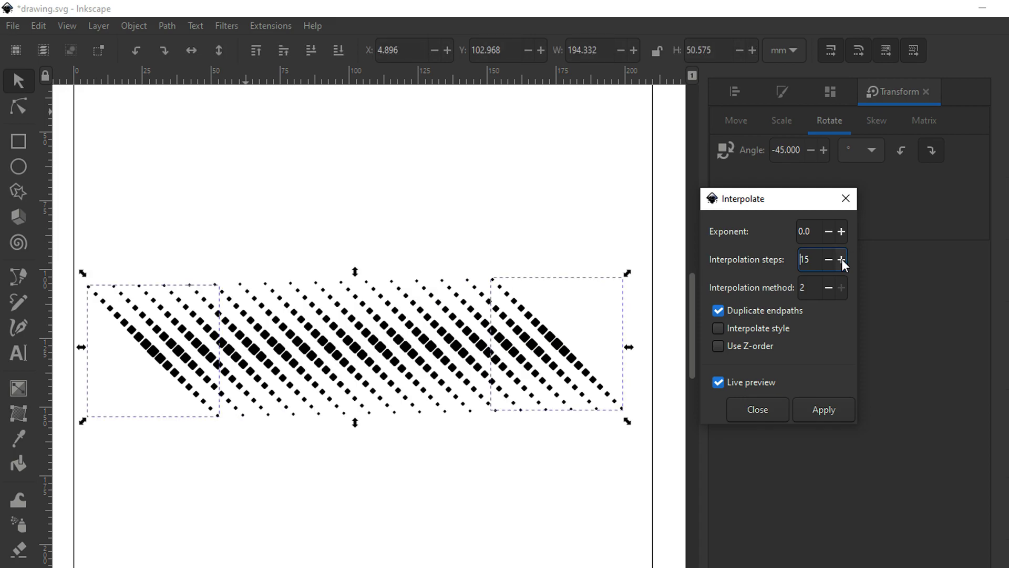
{"action": "left_click", "coordinate": [841, 260]}
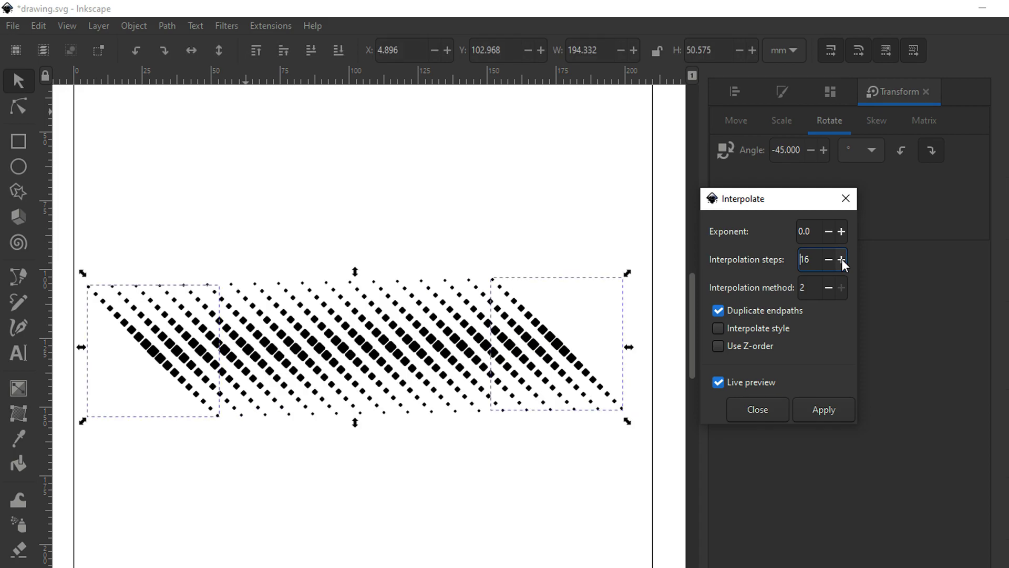
{"action": "left_click", "coordinate": [841, 260]}
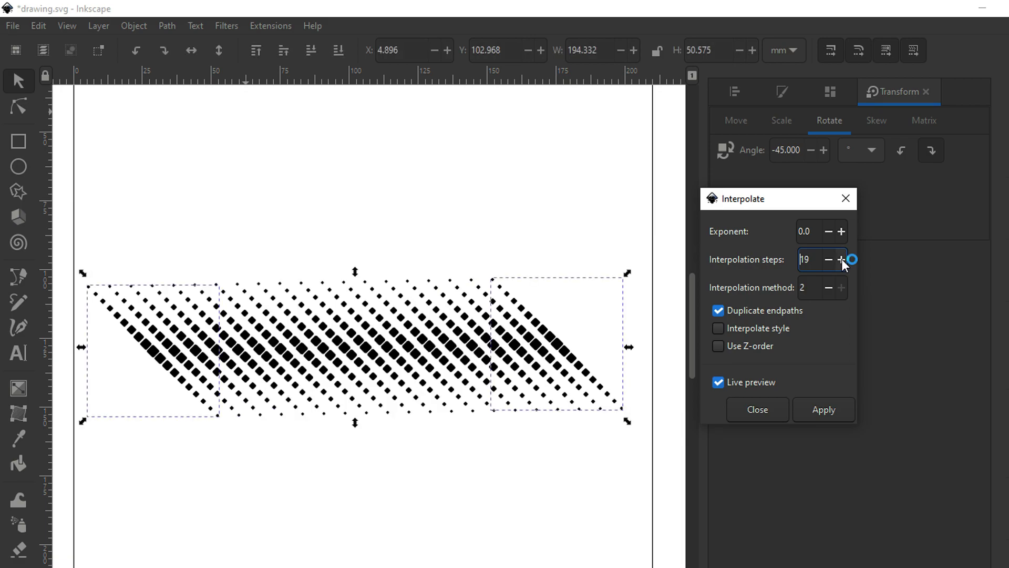
{"action": "left_click", "coordinate": [841, 260]}
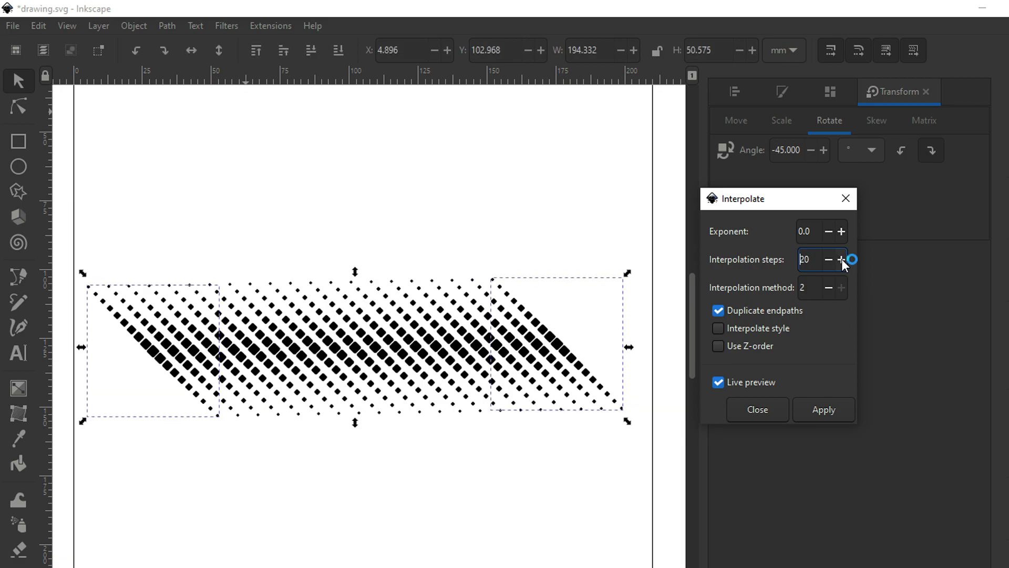
{"action": "left_click", "coordinate": [841, 260]}
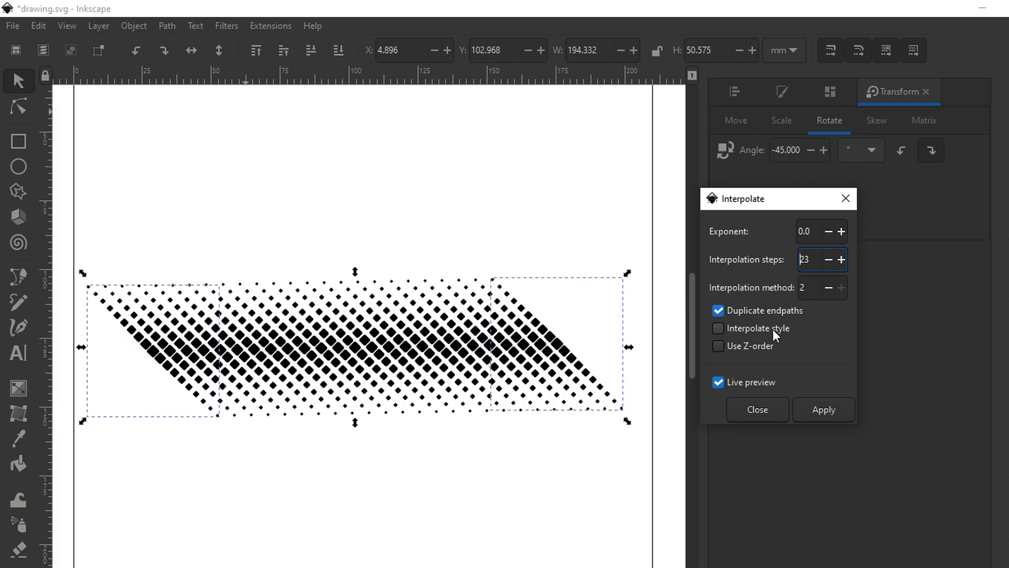
{"action": "left_click", "coordinate": [841, 259]}
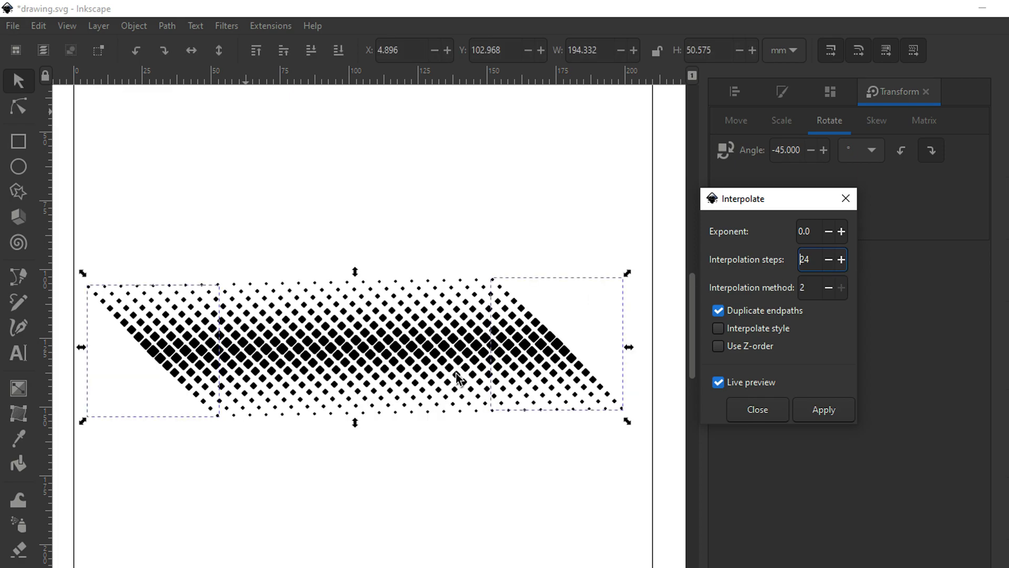
{"action": "type", "text": "="}
{"action": "key", "text": "BackSpace"}
{"action": "left_click", "coordinate": [841, 259]}
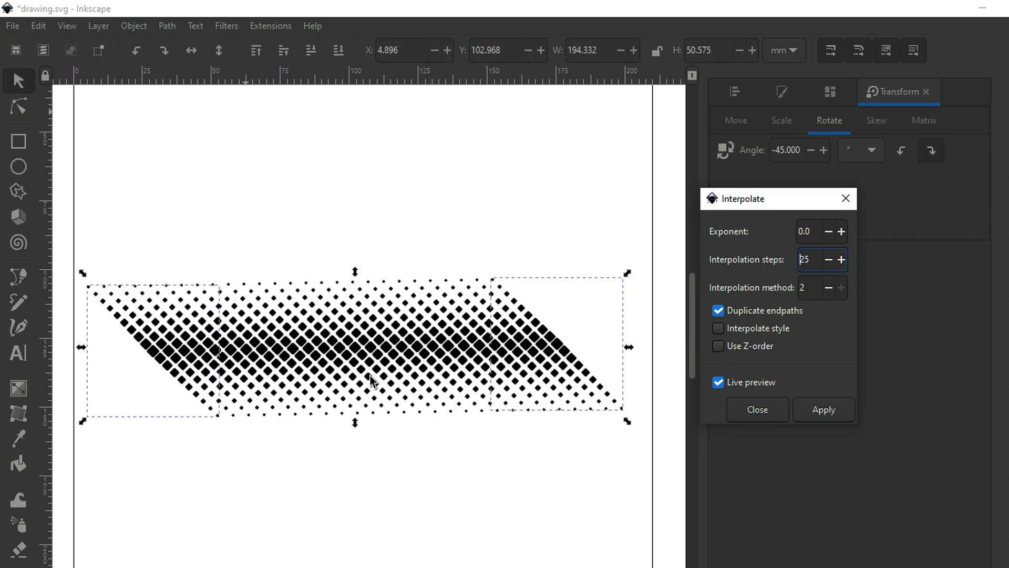
{"action": "left_click", "coordinate": [831, 411]}
{"action": "left_click", "coordinate": [763, 411]}
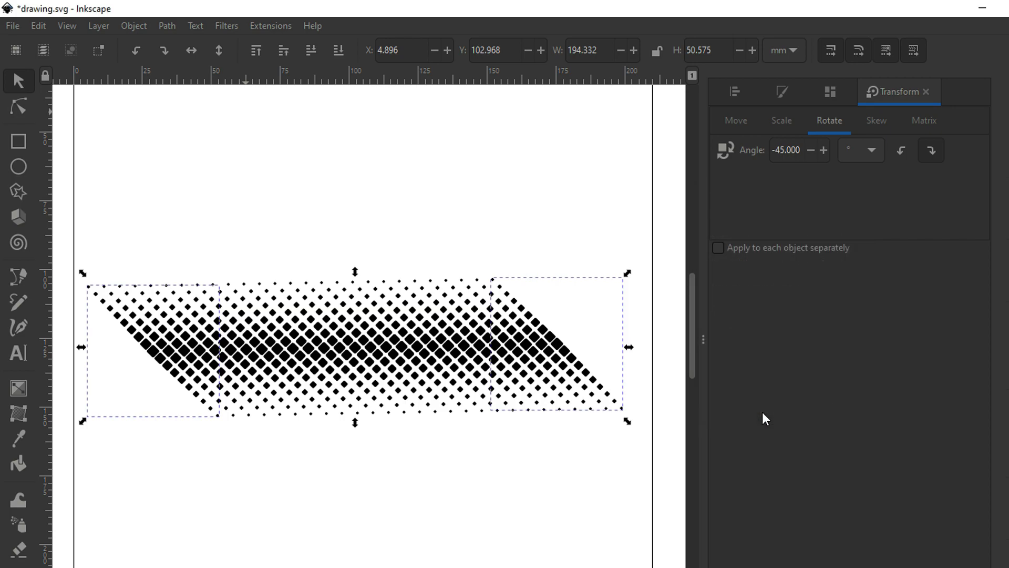
- Ungroup the interpolated strips together with the end strips and break all of them apart into separate squares
{"action": "left_click", "coordinate": [389, 474]}
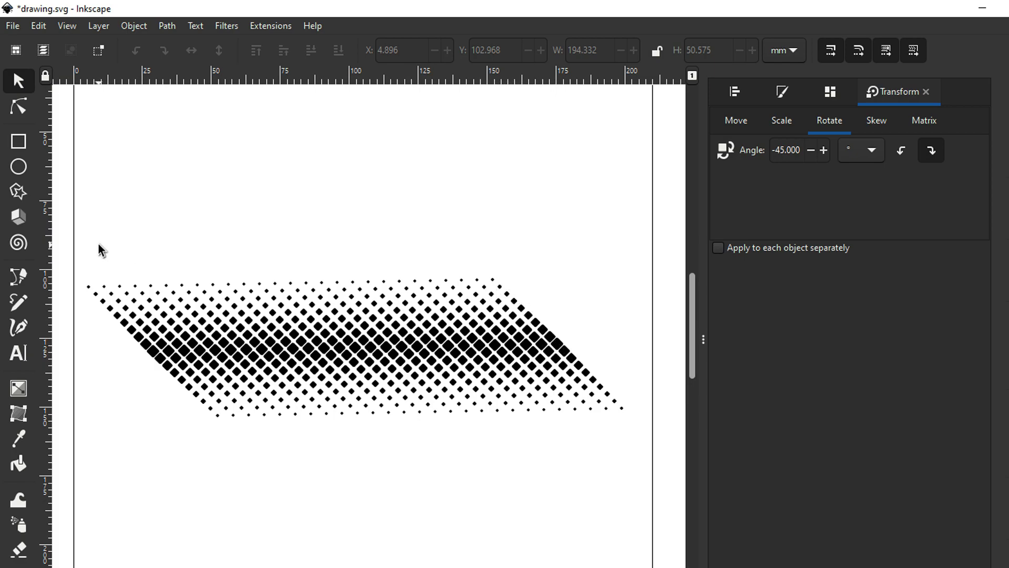
{"action": "left_click_drag", "start_coordinate": [81, 252], "coordinate": [641, 446]}
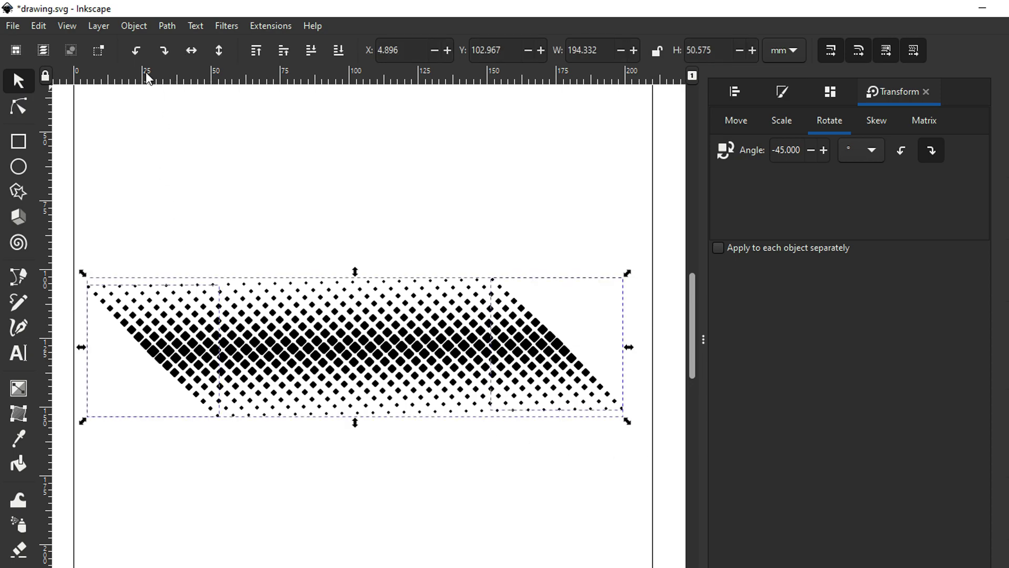
{"action": "left_click", "coordinate": [134, 25]}
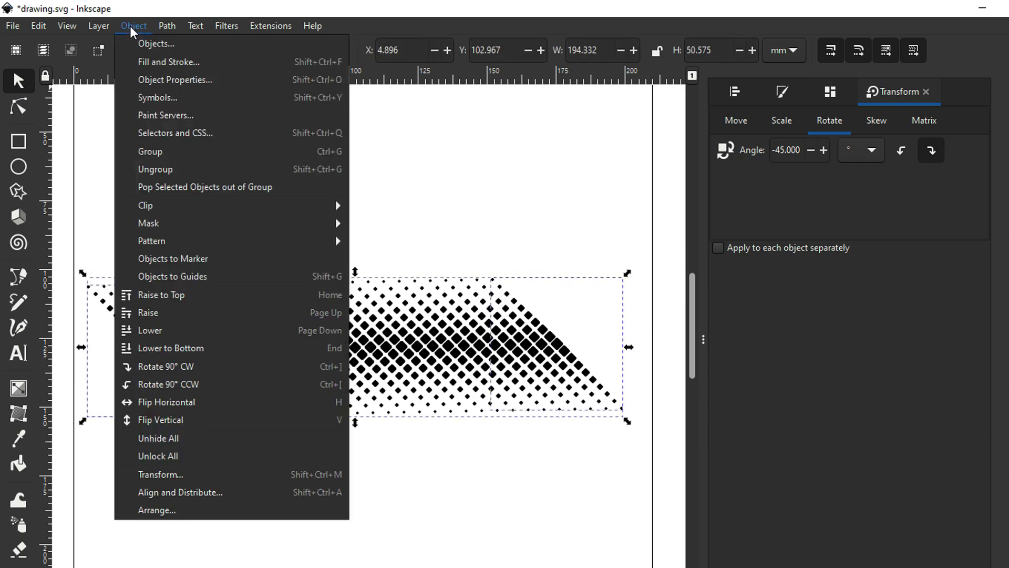
{"action": "left_click", "coordinate": [153, 169]}
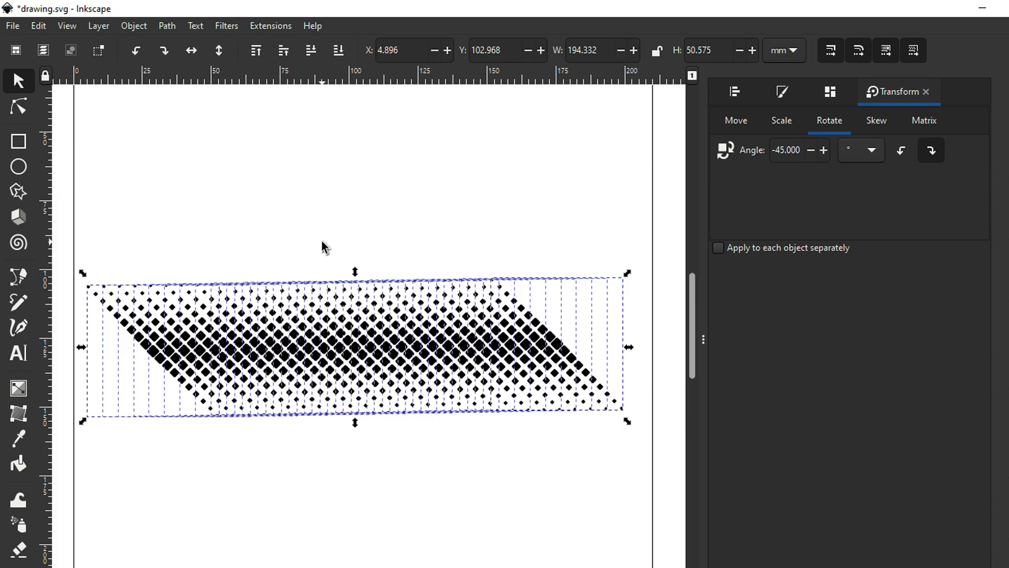
{"action": "left_click", "coordinate": [167, 27]}
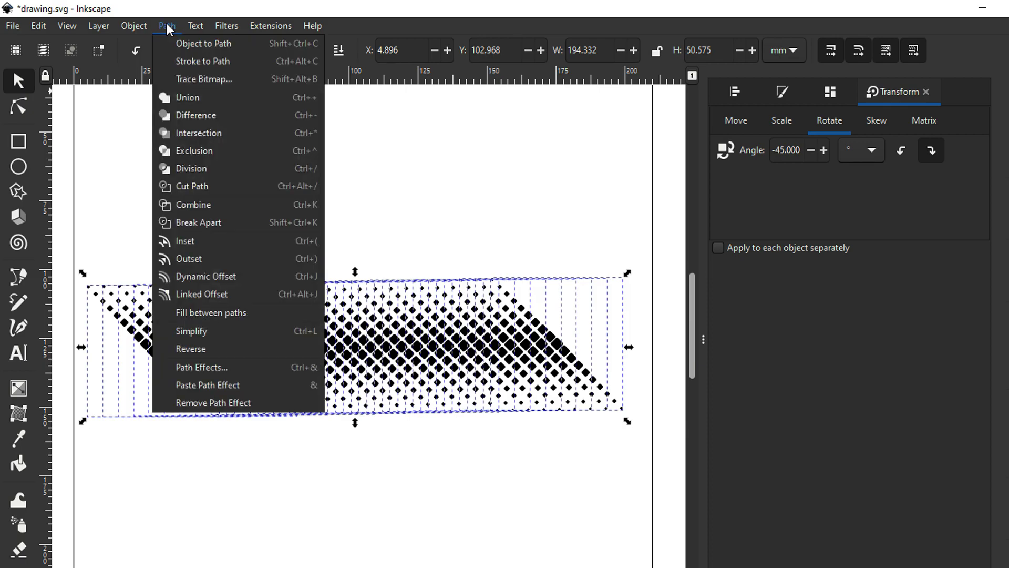
{"action": "left_click", "coordinate": [190, 222]}
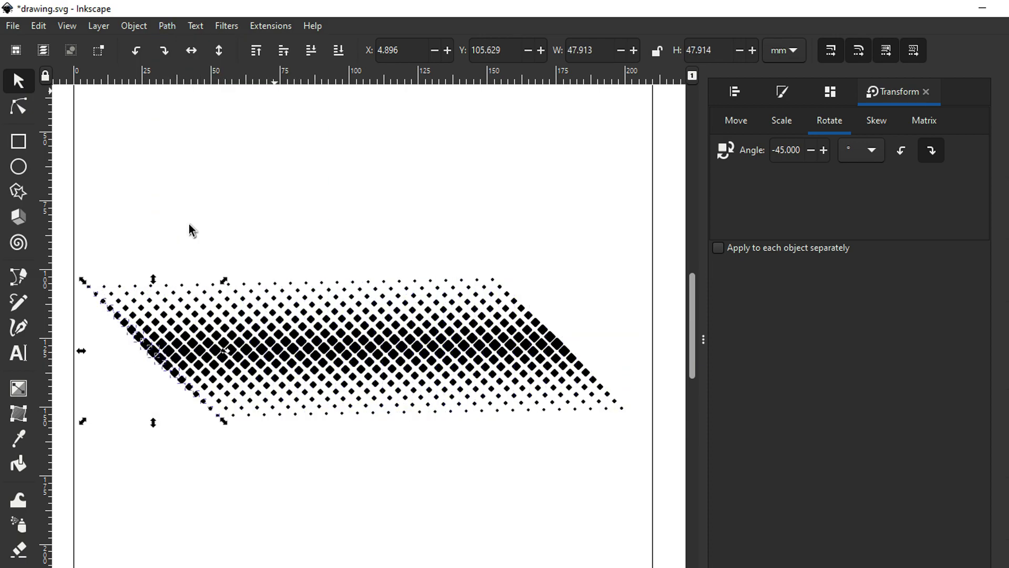
- Try to select the separated squares at the pattern's slanted right end and delete them
{"action": "left_click", "coordinate": [466, 451]}
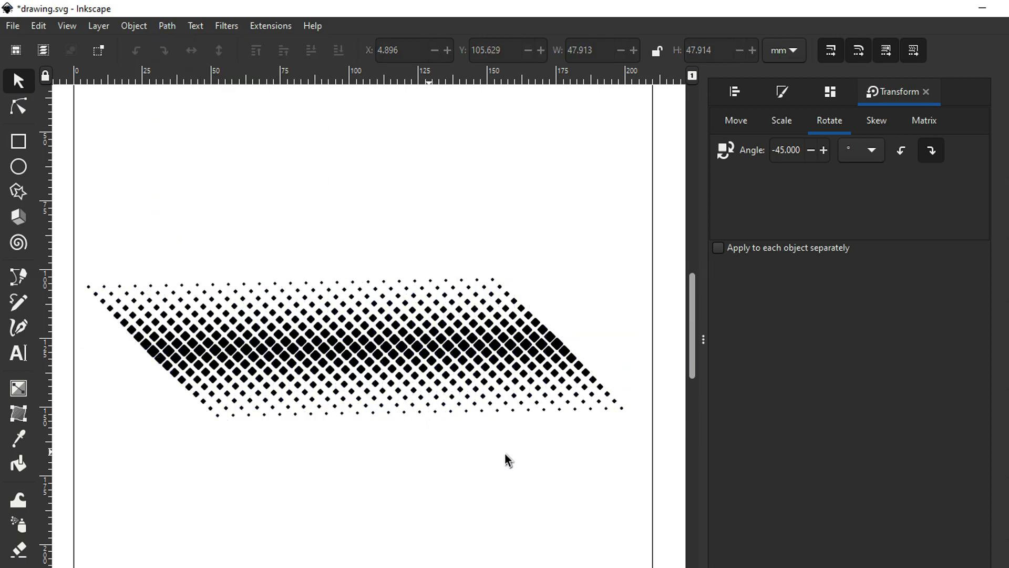
{"action": "left_click", "coordinate": [597, 385]}
{"action": "left_click_drag", "start_coordinate": [644, 464], "coordinate": [543, 245]}
{"action": "left_click_drag", "start_coordinate": [511, 216], "coordinate": [494, 204]}
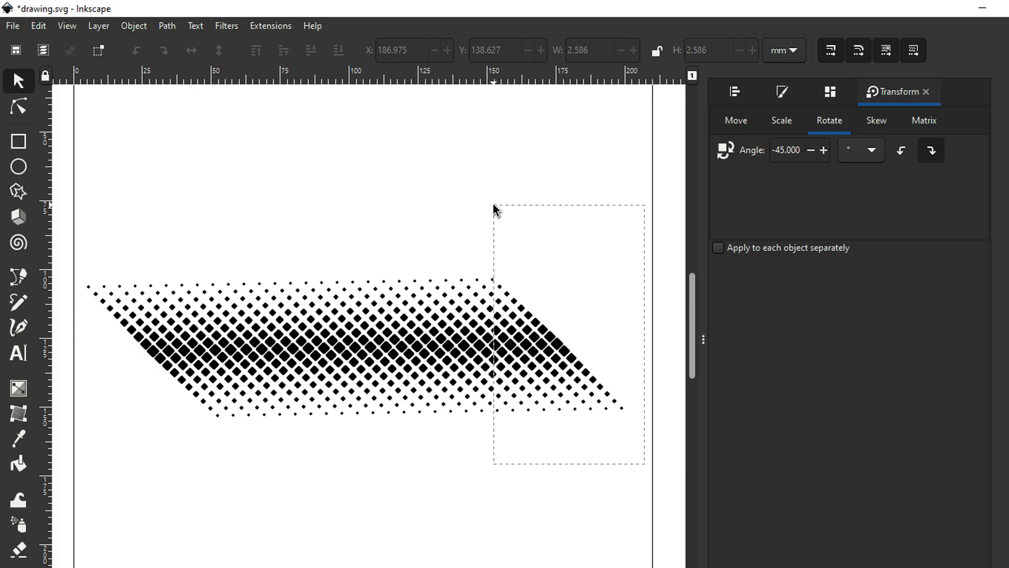
{"action": "left_click_drag", "start_coordinate": [493, 204], "coordinate": [610, 231]}
{"action": "key", "text": "Delete"}
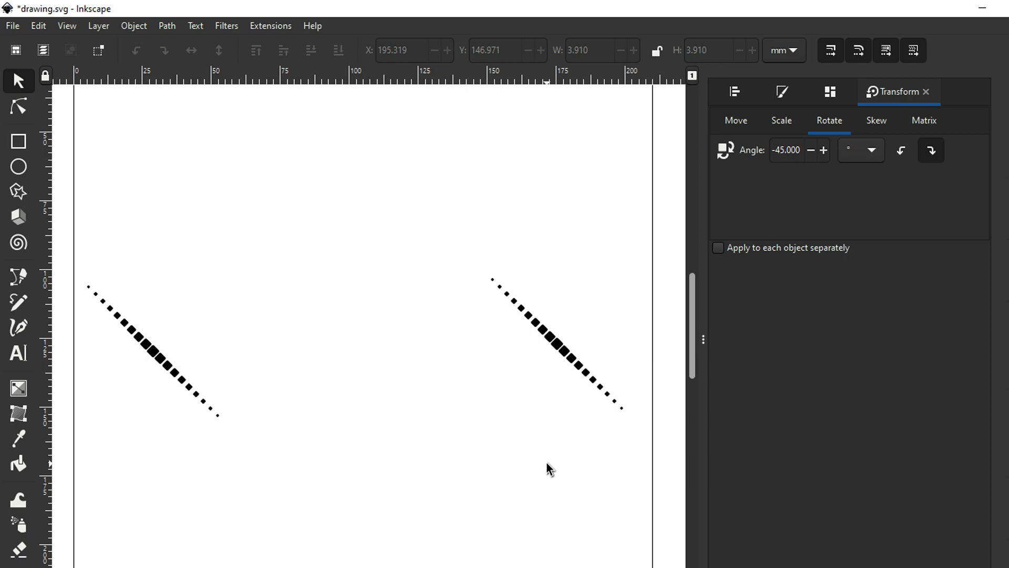
- Redo the undone interpolation between the two strips and leave the pattern deselected
{"action": "left_click", "coordinate": [41, 24]}
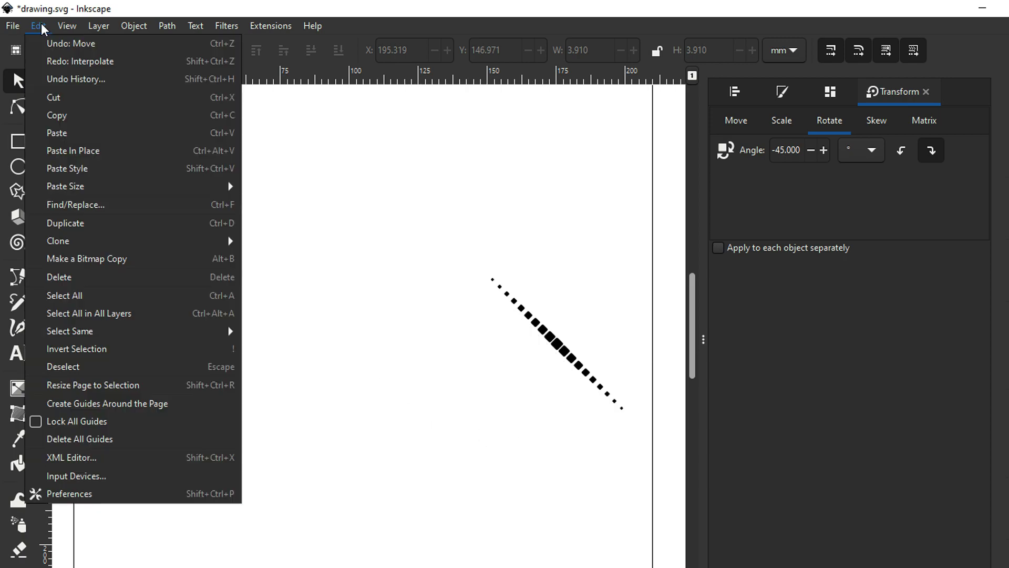
{"action": "left_click", "coordinate": [65, 63]}
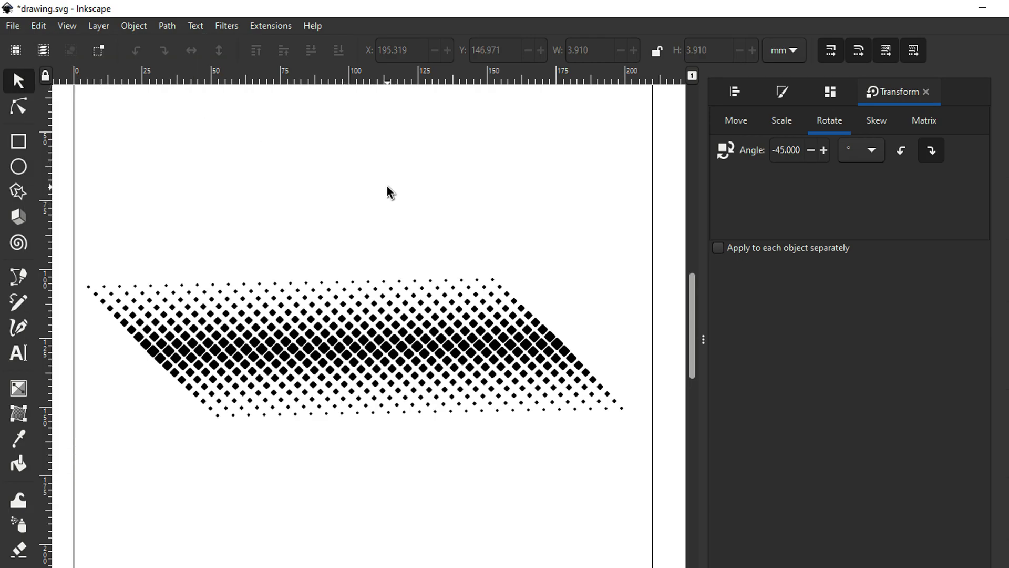
{"action": "left_click_drag", "start_coordinate": [77, 249], "coordinate": [640, 464]}
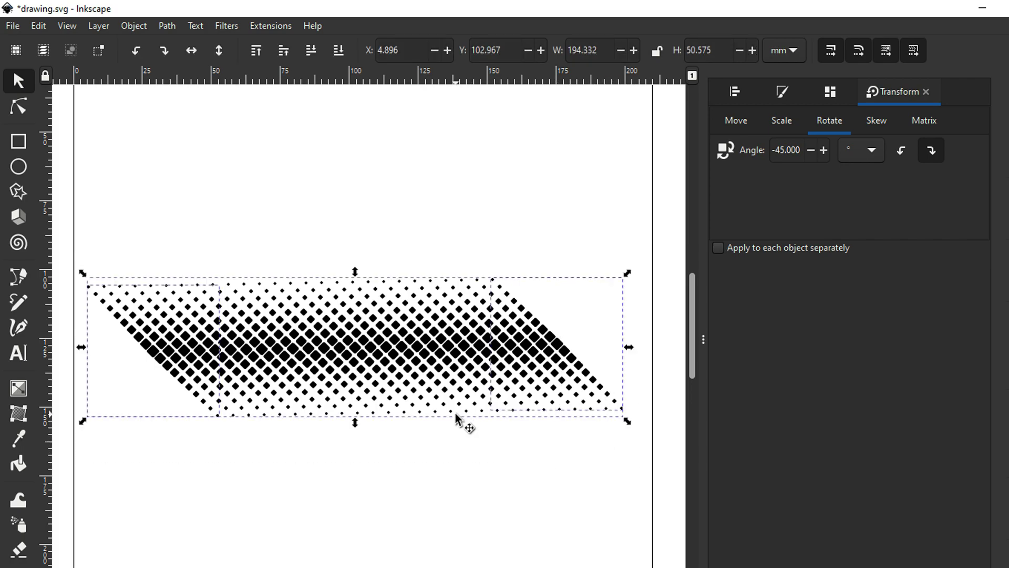
{"action": "left_click", "coordinate": [458, 468]}
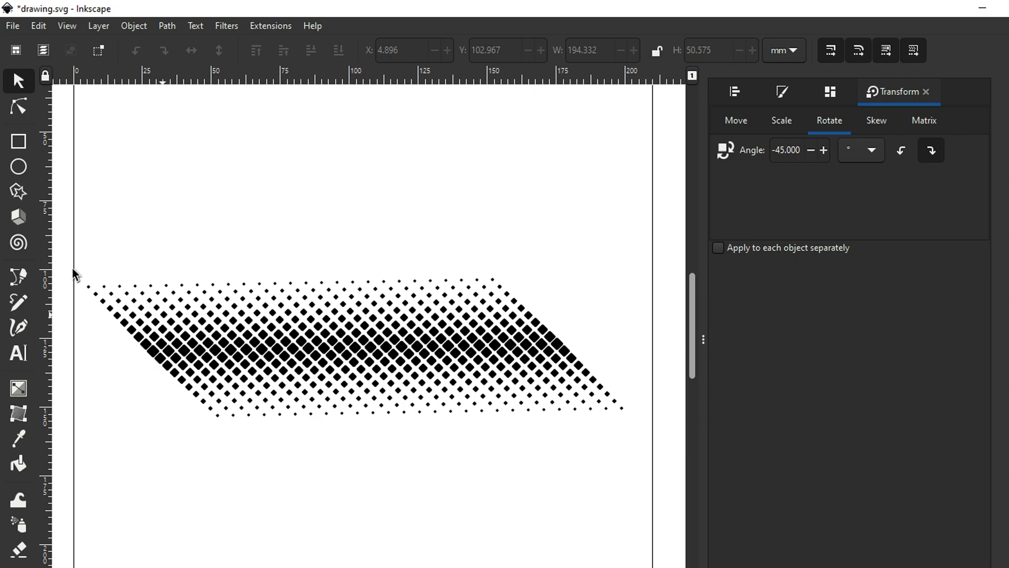
- Draw a rectangle over the pattern's middle and adjust its sides to about X 51.3 mm and 98.7 × 71 mm
{"action": "left_click", "coordinate": [19, 142]}
{"action": "mouse_move", "coordinate": [215, 289]}
{"action": "left_mouse_down"}
{"action": "mouse_move", "coordinate": [201, 278]}
{"action": "mouse_move", "coordinate": [436, 450]}
{"action": "mouse_move", "coordinate": [524, 458]}
{"action": "mouse_move", "coordinate": [494, 450]}
{"action": "left_mouse_up"}
{"action": "left_click", "coordinate": [18, 80]}
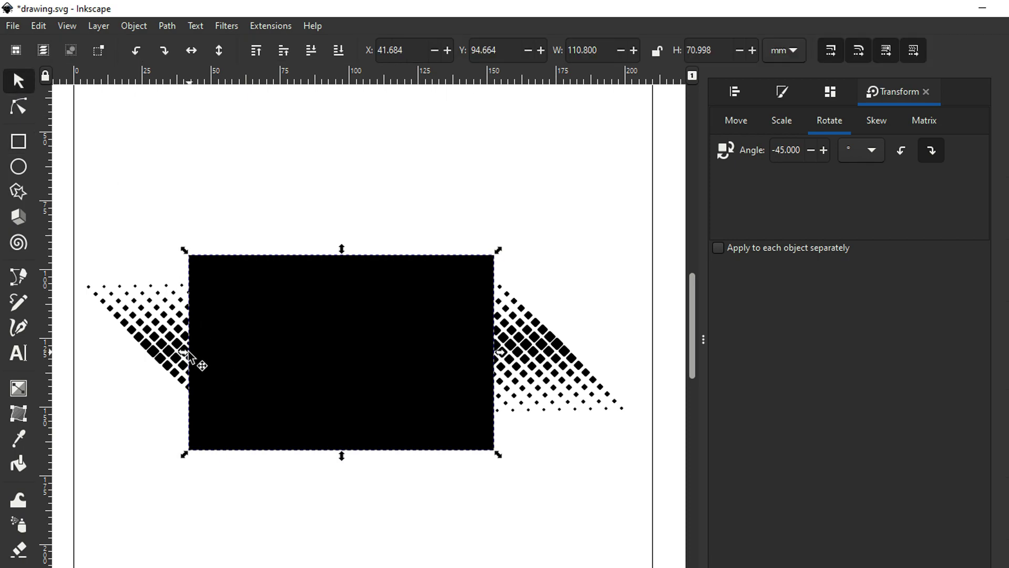
{"action": "left_click_drag", "start_coordinate": [187, 351], "coordinate": [216, 353]}
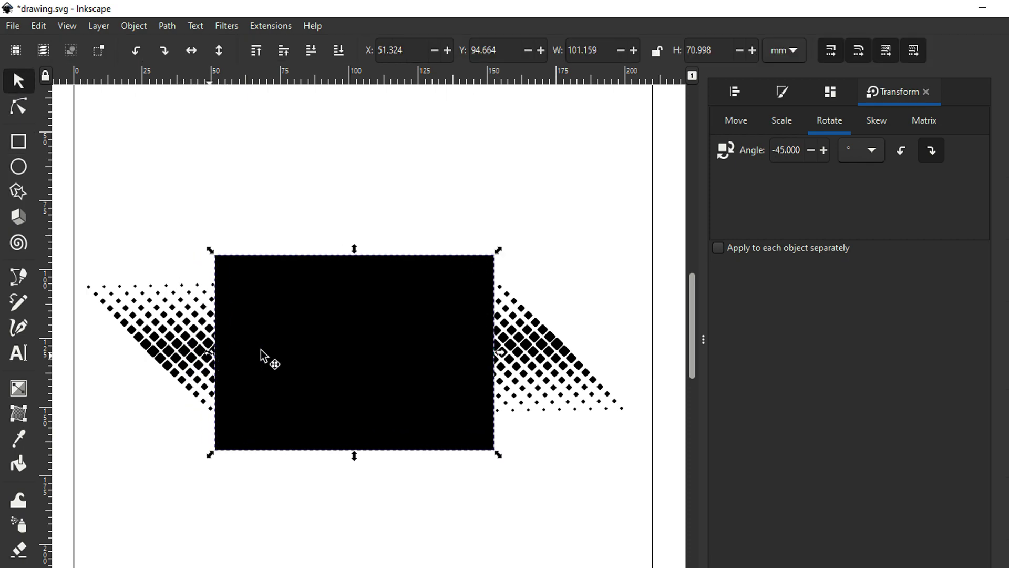
{"action": "left_click_drag", "start_coordinate": [499, 352], "coordinate": [488, 353]}
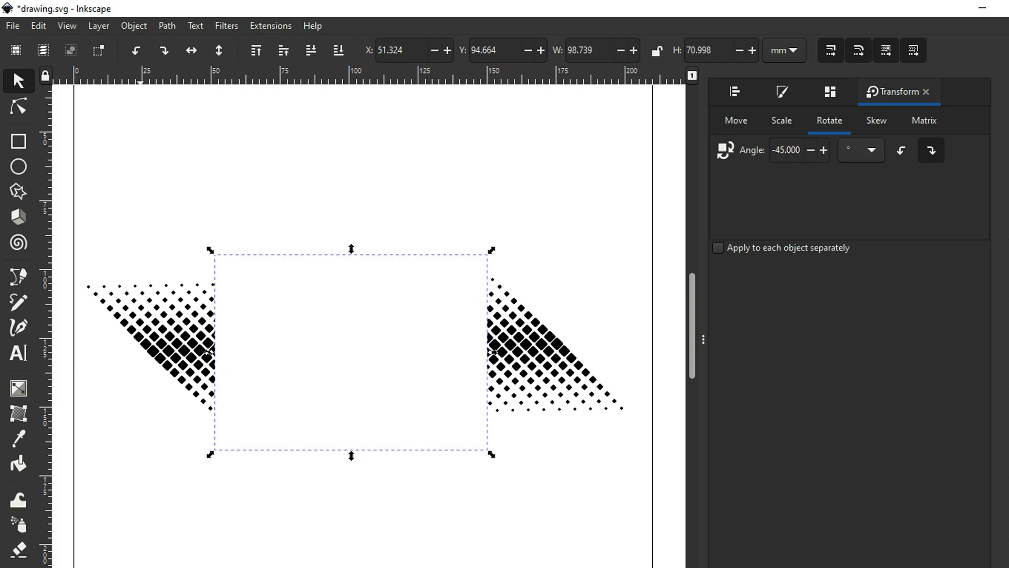
- Select the rectangle and the interpolated pattern and clip the pattern to the rectangle
{"action": "left_click", "coordinate": [518, 351], "text": "shift"}
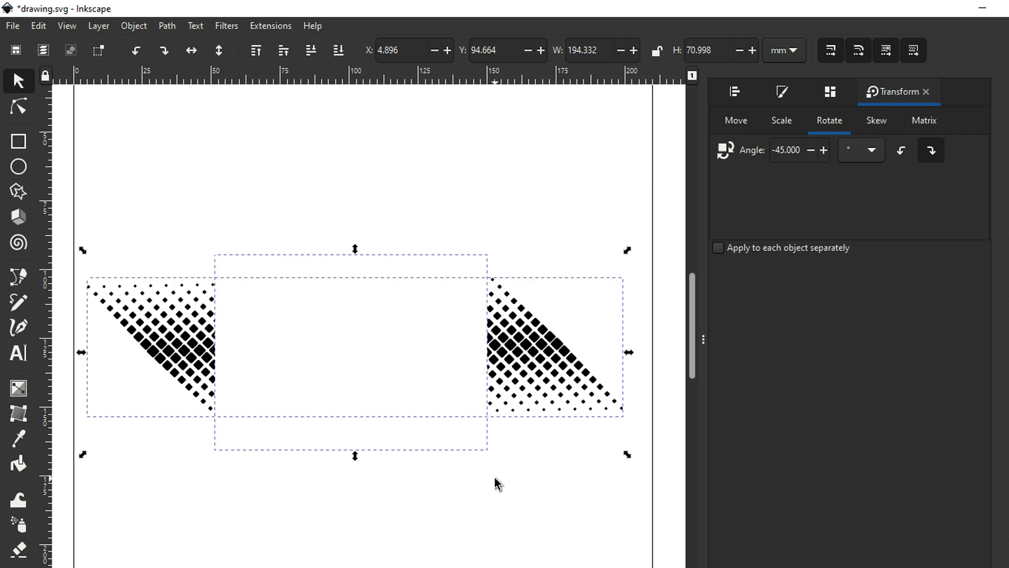
{"action": "left_click", "coordinate": [456, 437], "text": "shift"}
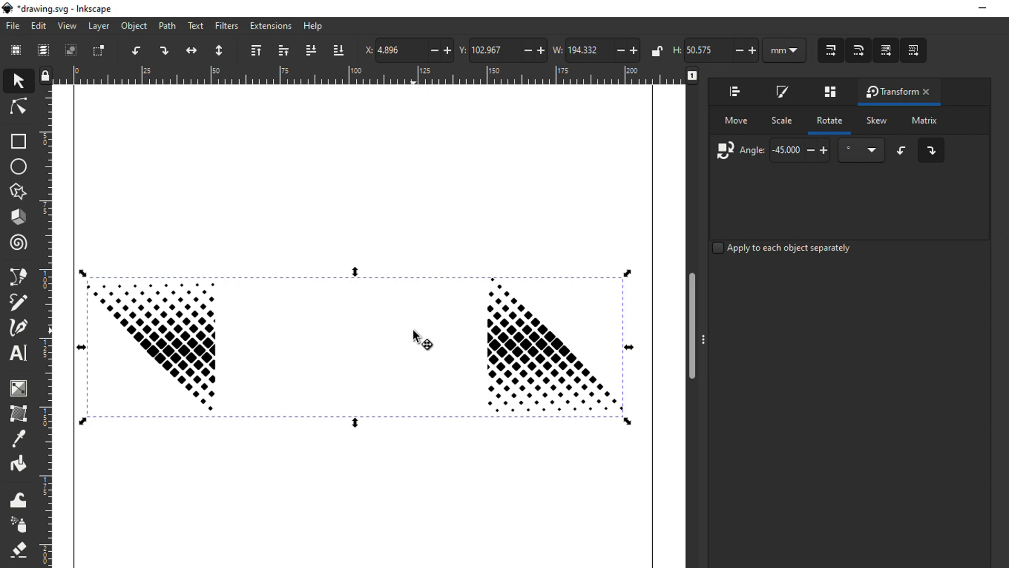
{"action": "left_click", "coordinate": [476, 340], "text": "shift"}
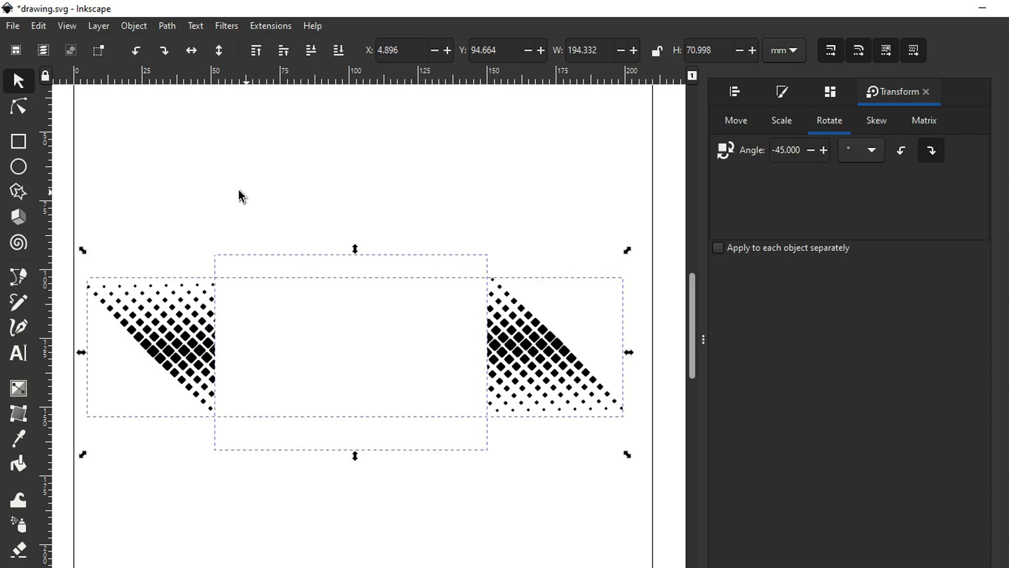
{"action": "left_click", "coordinate": [126, 25]}
{"action": "mouse_move", "coordinate": [264, 205]}
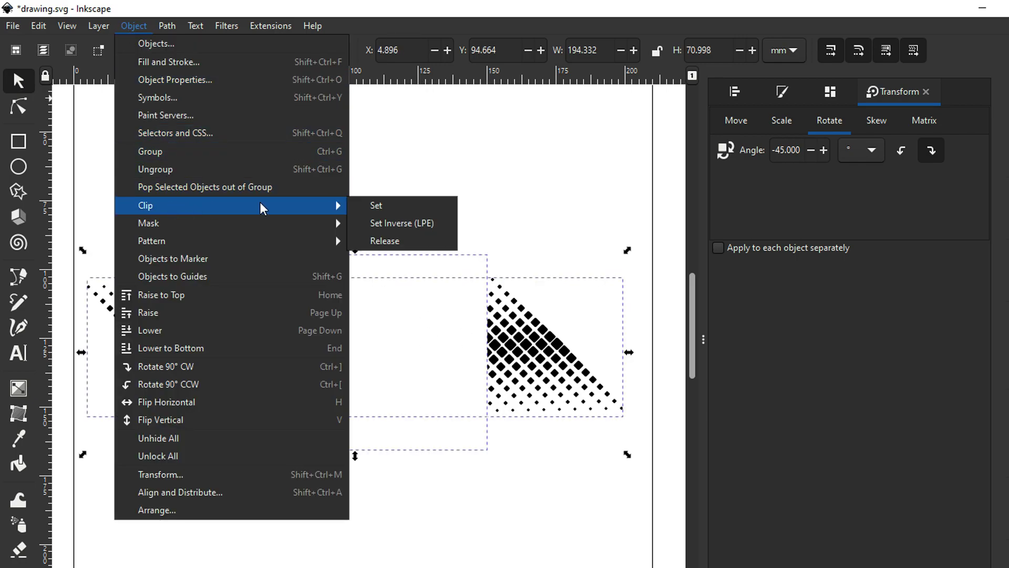
{"action": "left_click", "coordinate": [368, 205]}
{"action": "left_click", "coordinate": [370, 195]}
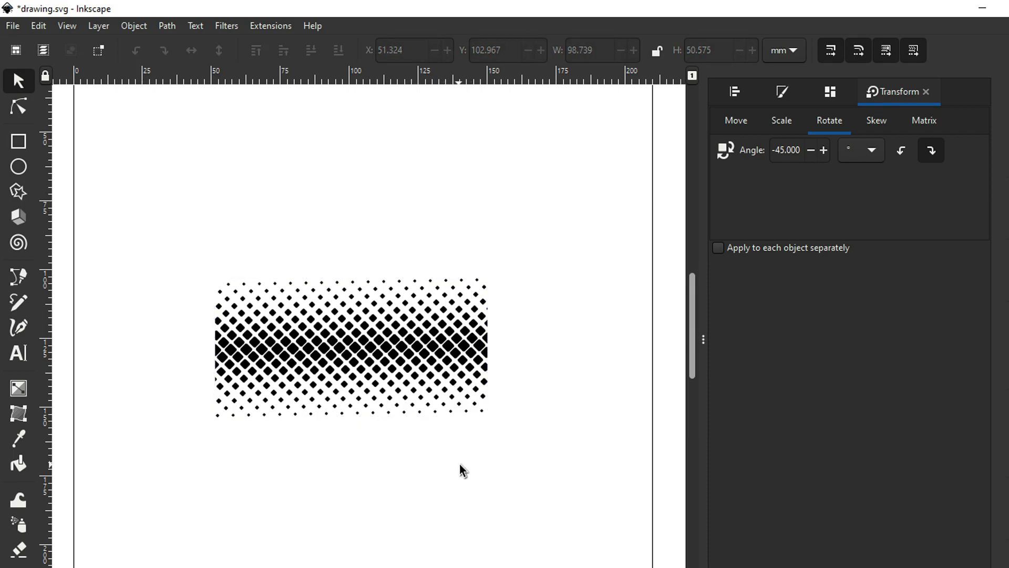
- Save the drawing with the clipped pattern
{"action": "key", "text": "z"}
{"action": "left_click_drag", "start_coordinate": [208, 243], "coordinate": [553, 457]}
{"action": "key", "text": "ctrl+s"}
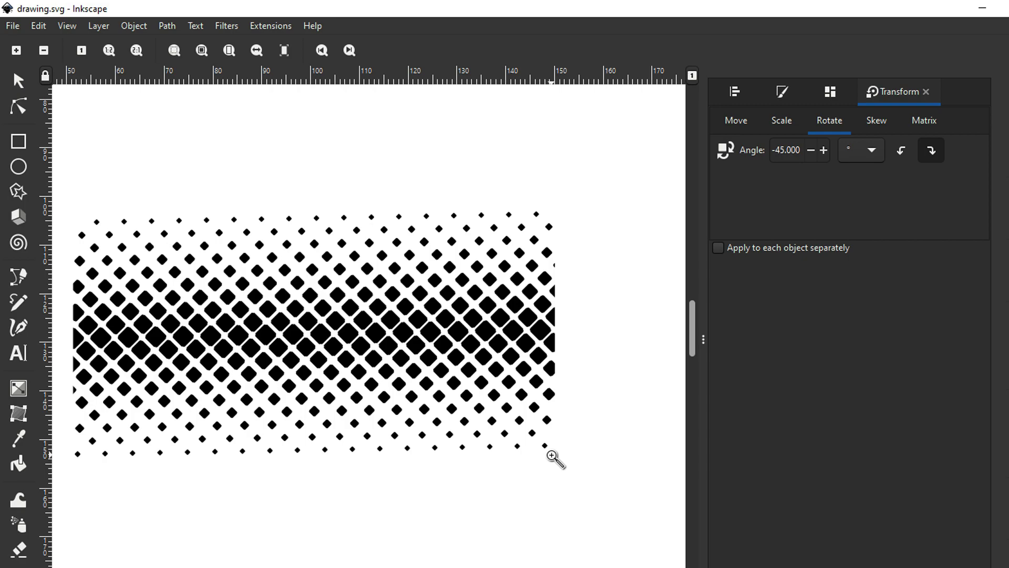